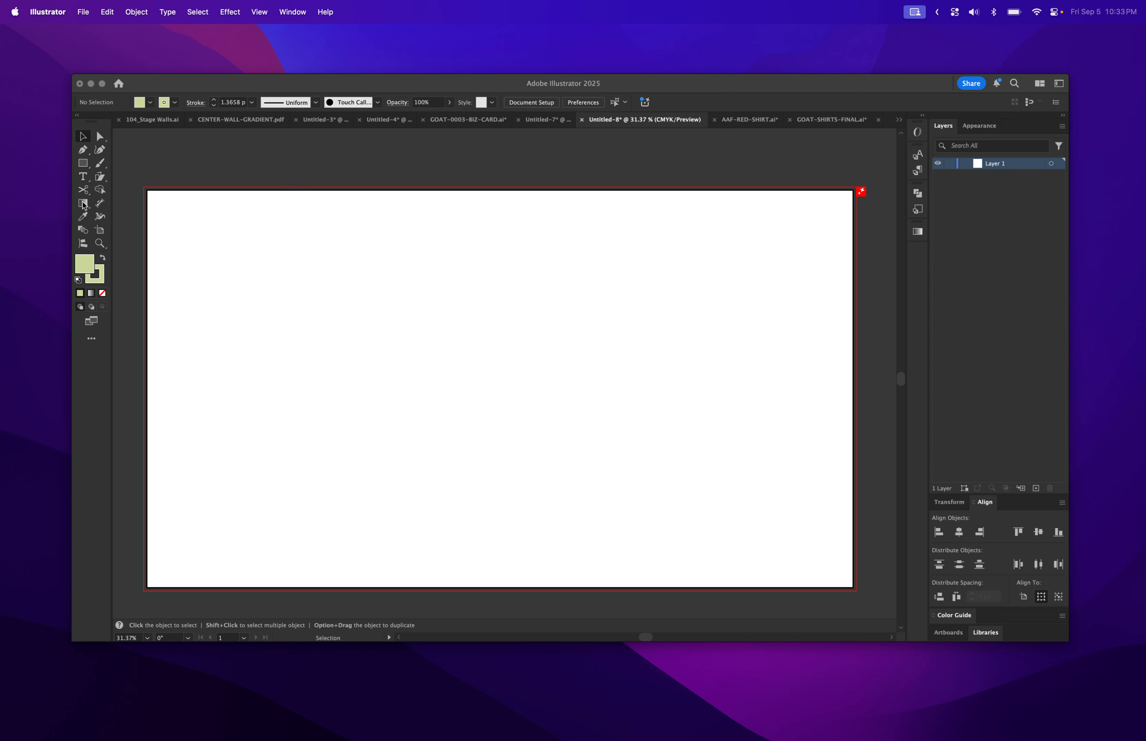
Draw a square on the left of the artboard with a pale green cbd69a fill and no stroke.
left_click(130, 247)
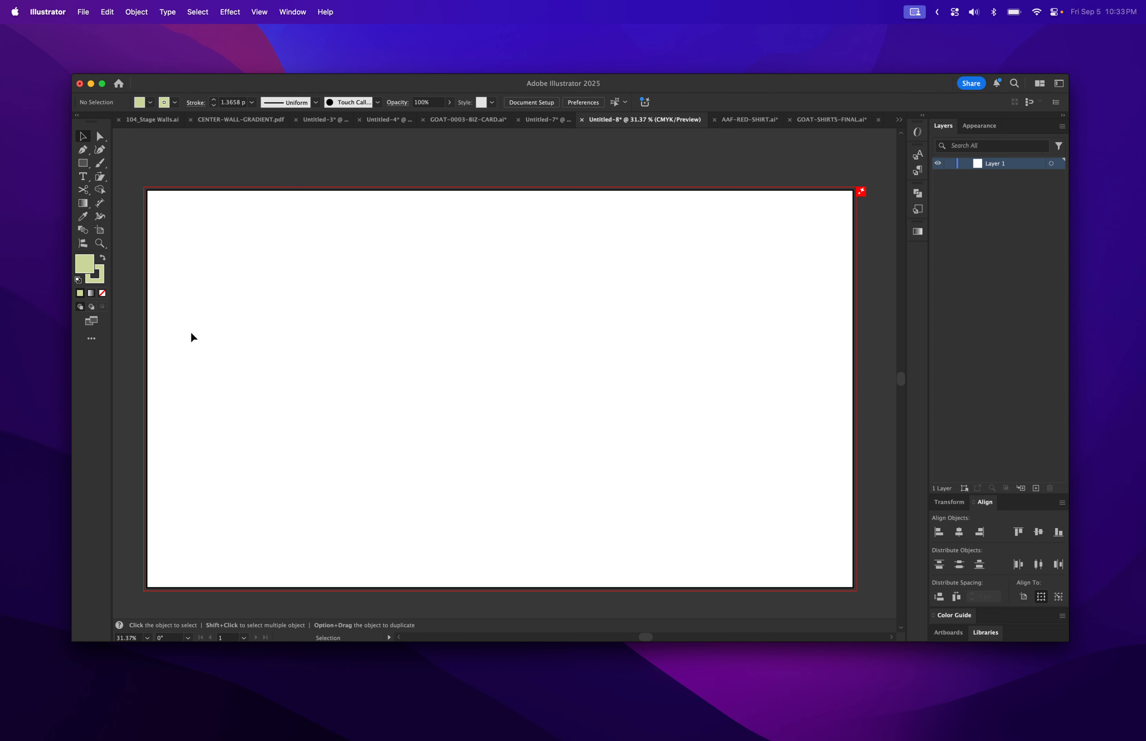
left_click_drag(191, 330, 344, 480)
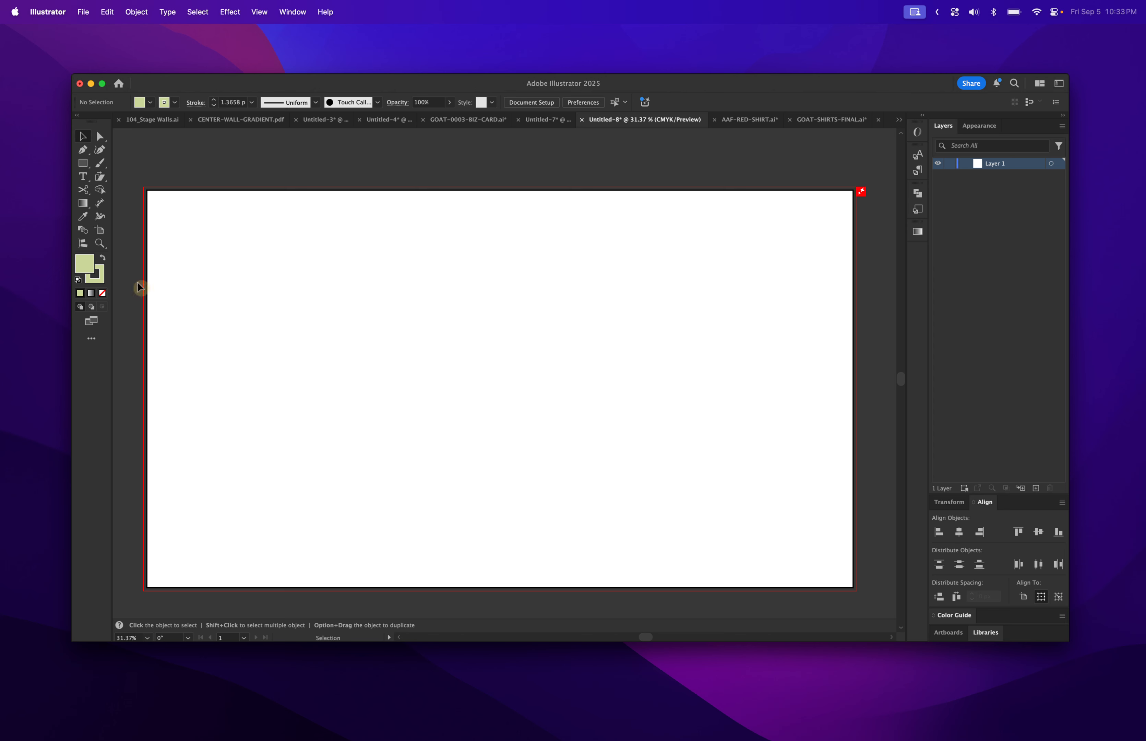
left_click(82, 163)
left_click_drag(227, 310, 365, 448)
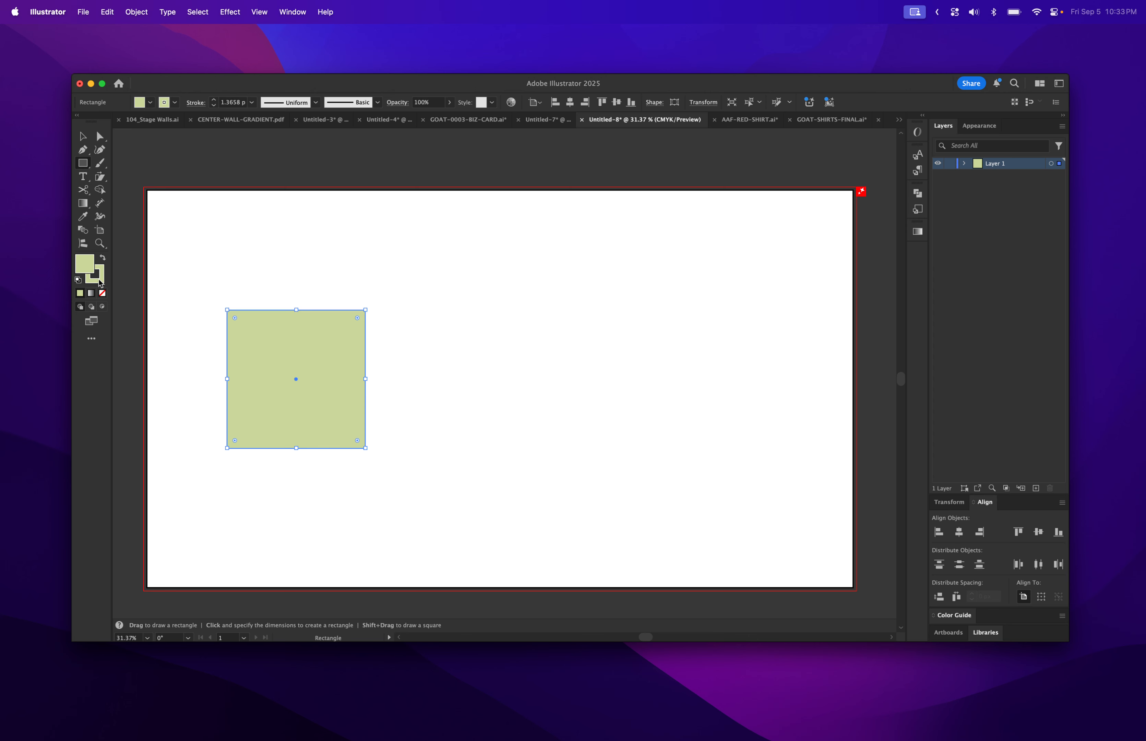
left_click(98, 276)
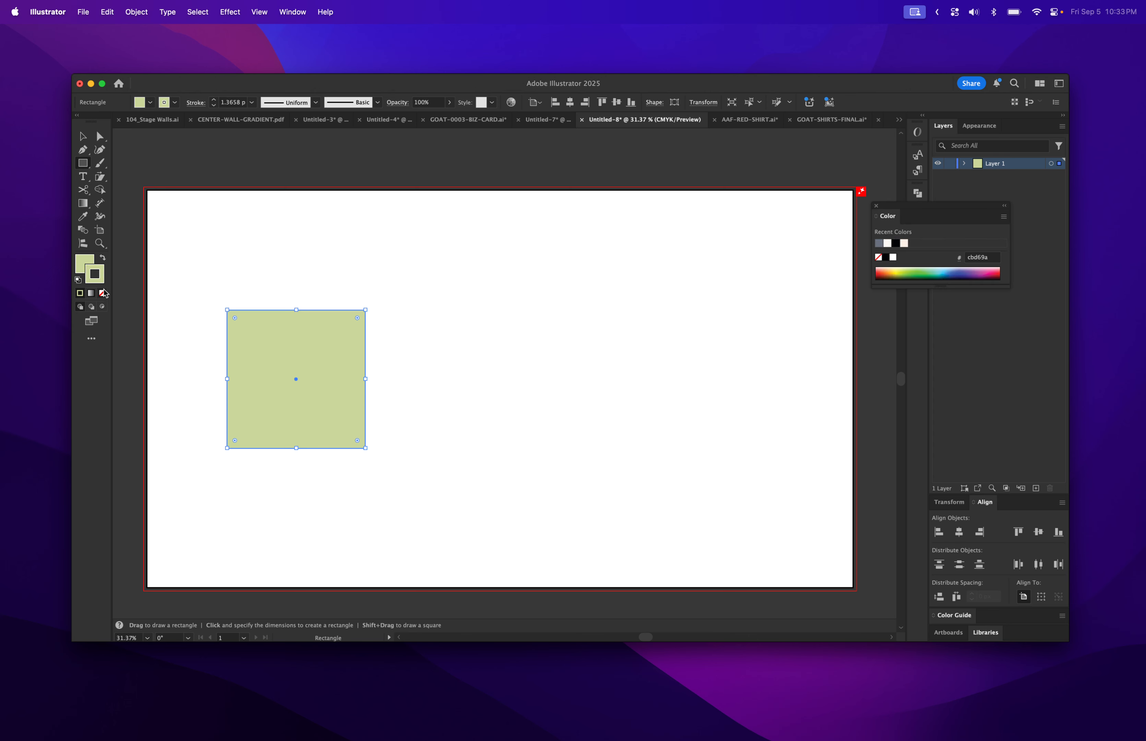
left_click(102, 293)
left_click(80, 260)
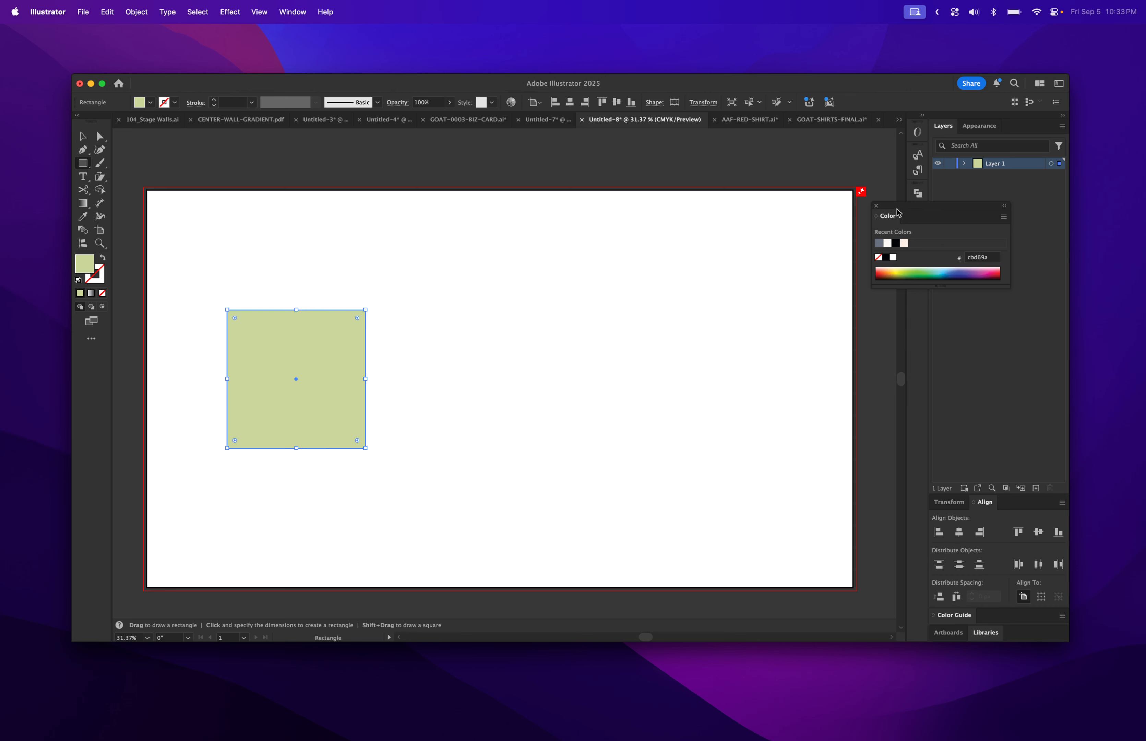
left_click(876, 205)
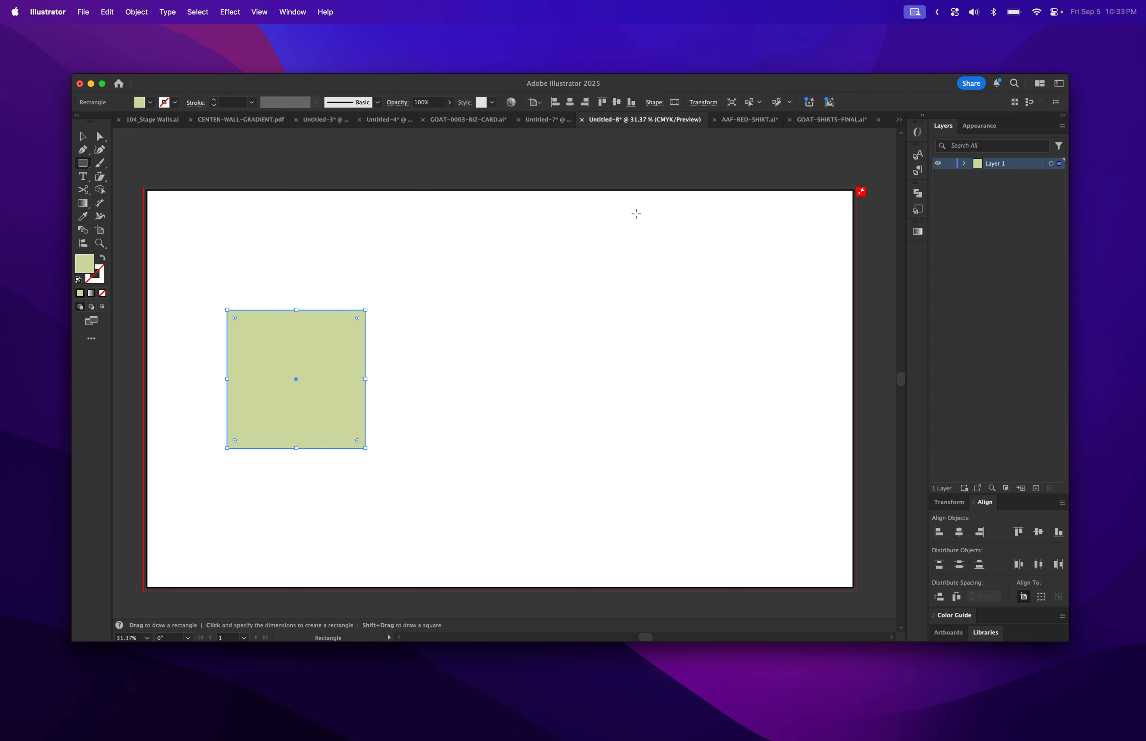
Duplicate the square to its right twice, making a row of three.
left_click(83, 137)
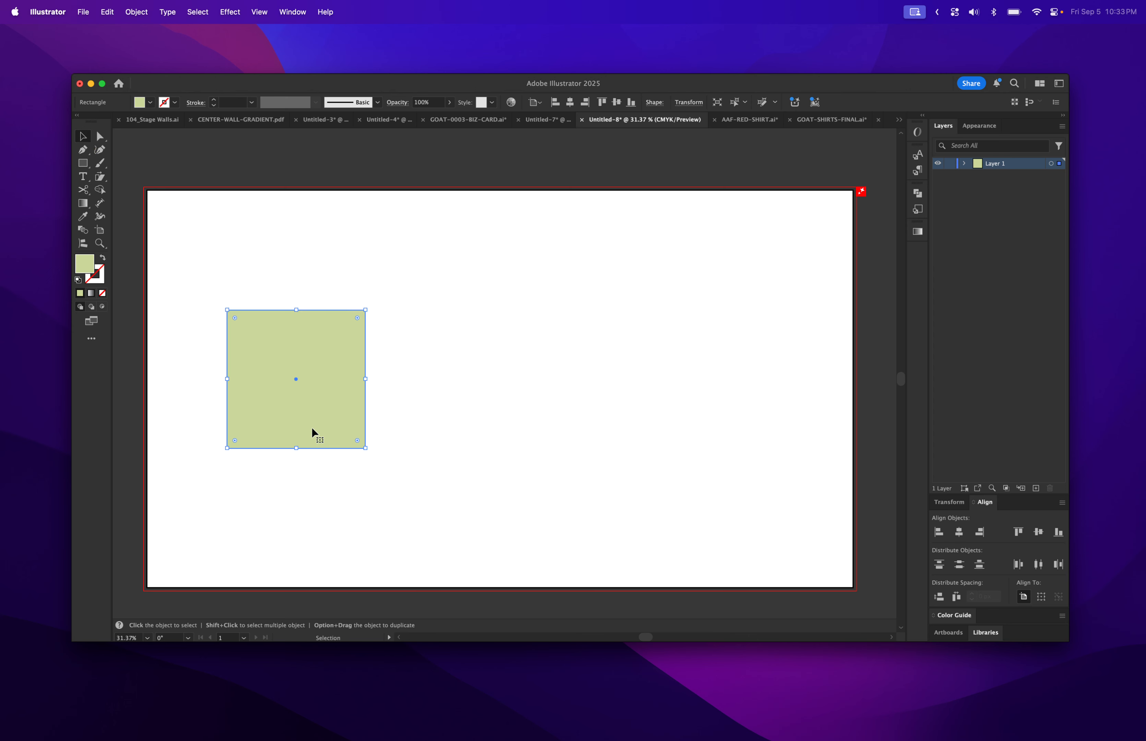
left_click_drag(312, 422, 469, 422, "alt")
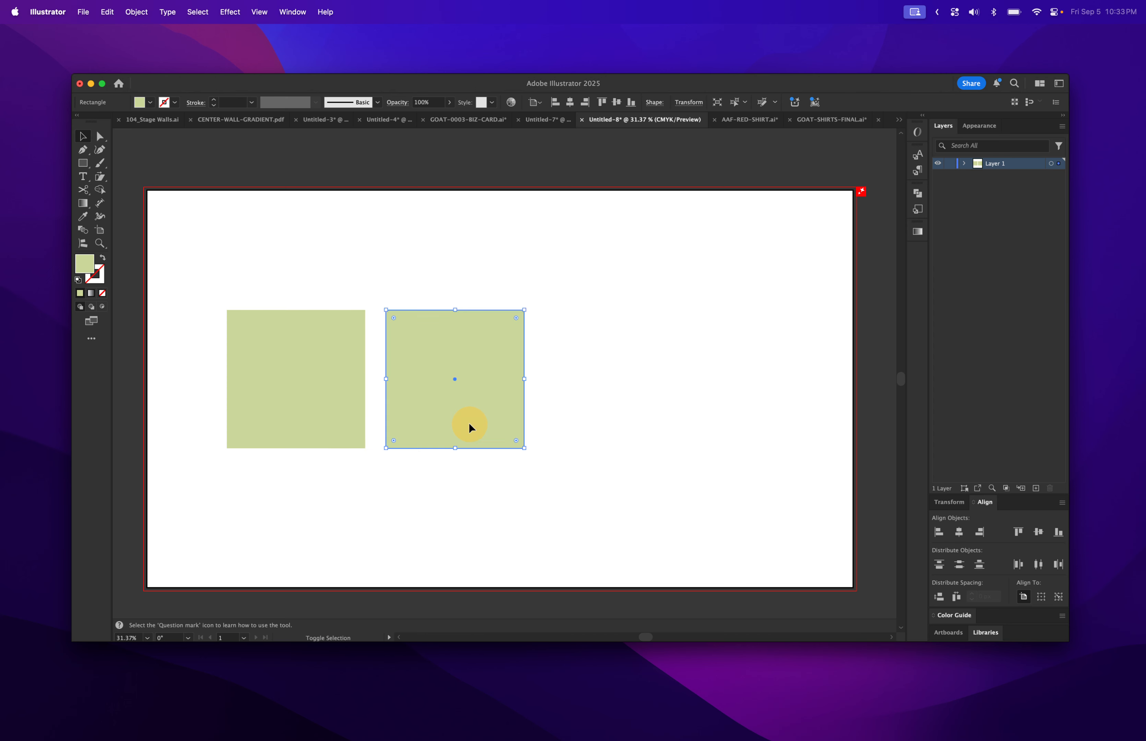
key("super+d")
Shift the row of three squares right toward the centre, then select the left square.
left_click(429, 410, "shift")
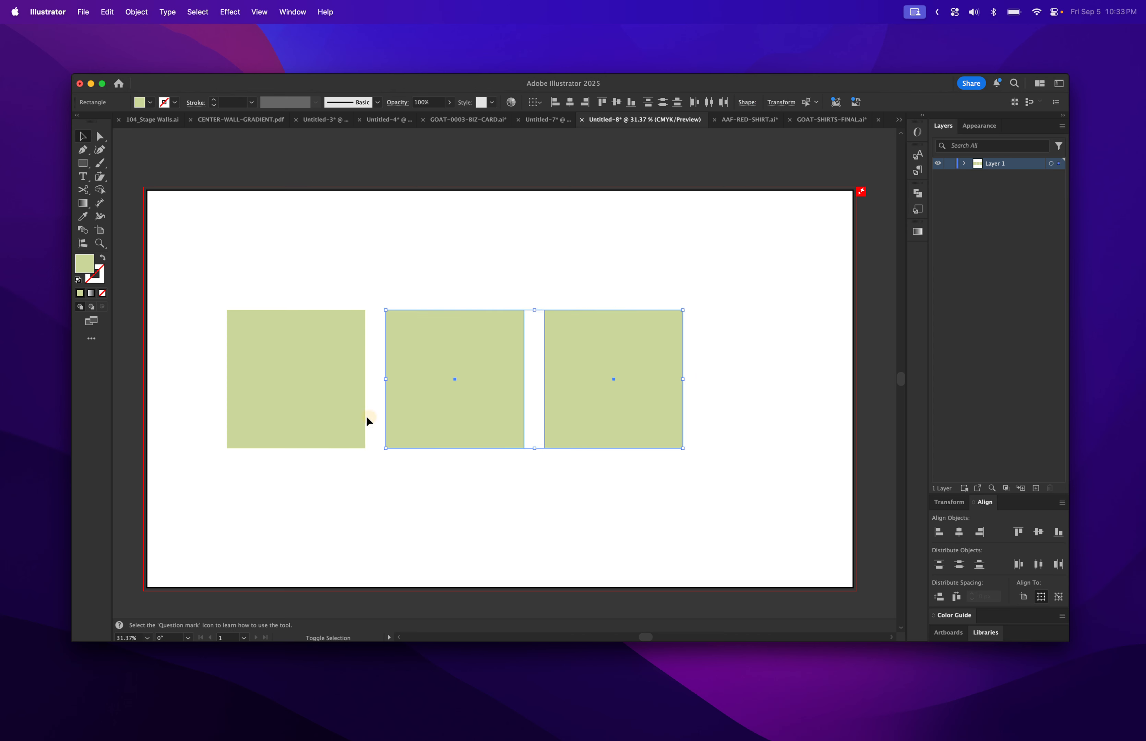
left_click(350, 416, "shift")
left_click_drag(350, 416, 389, 417)
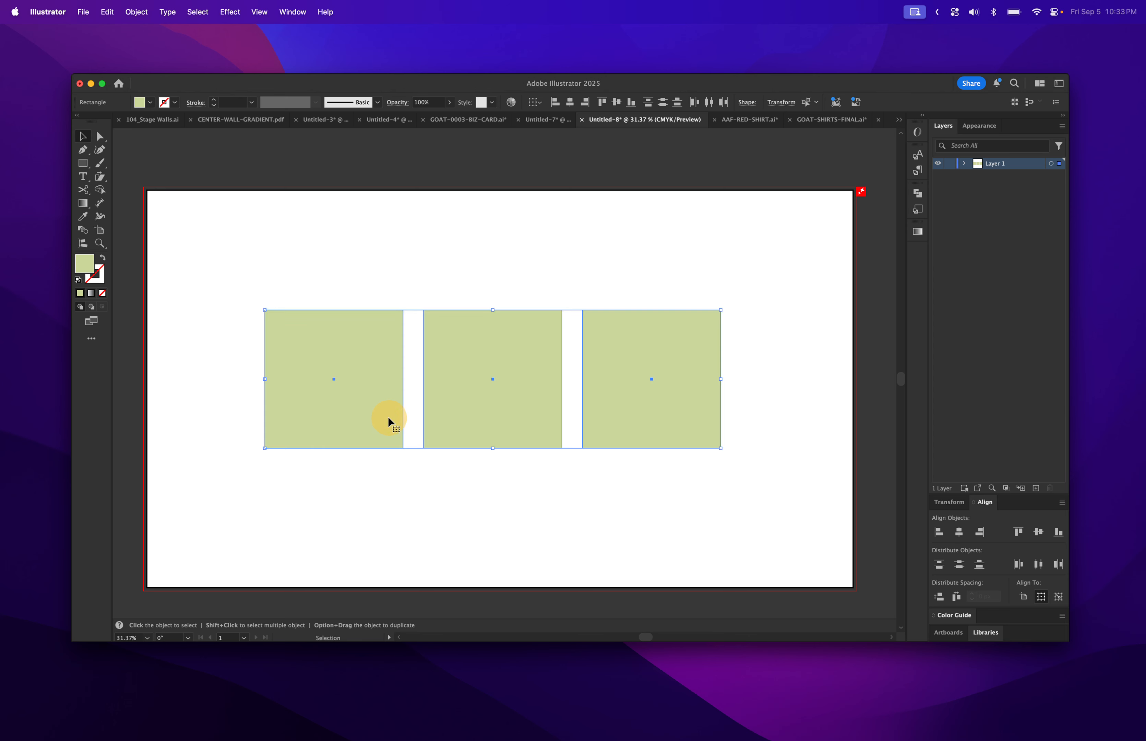
left_click(790, 370)
left_click(374, 380)
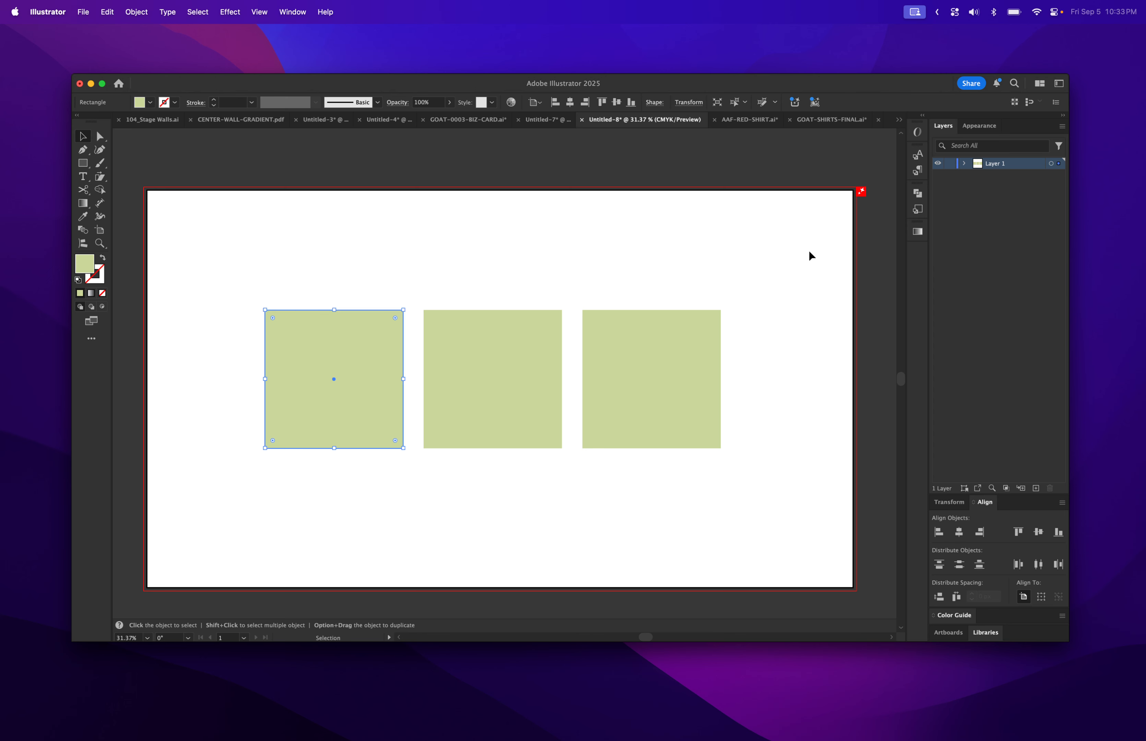
Give the left square a linear gradient from pale green to black, after undoing a trial freeform gradient.
left_click(918, 232)
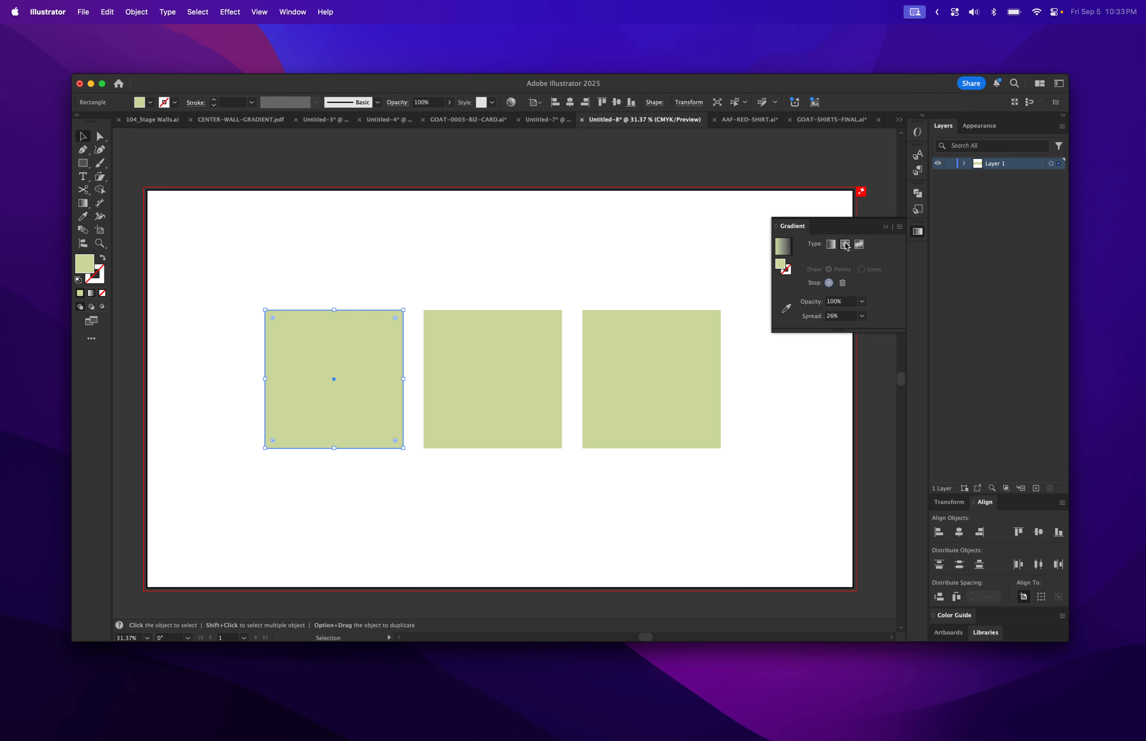
left_click(859, 244)
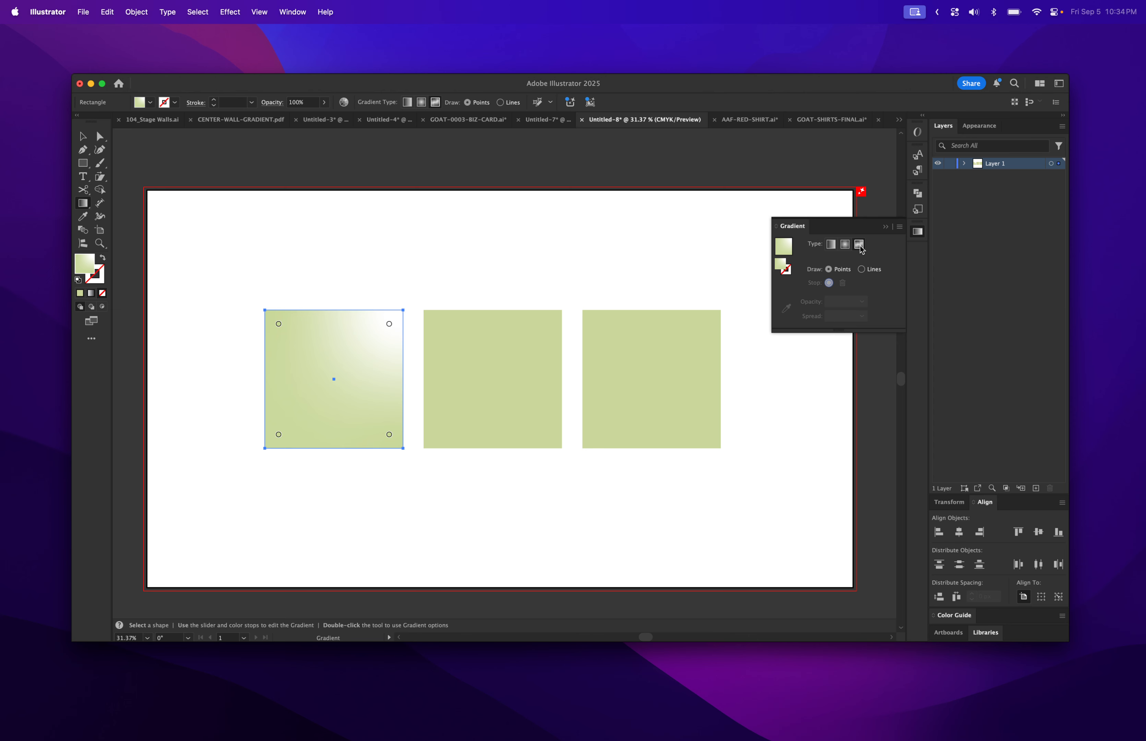
key("super+z")
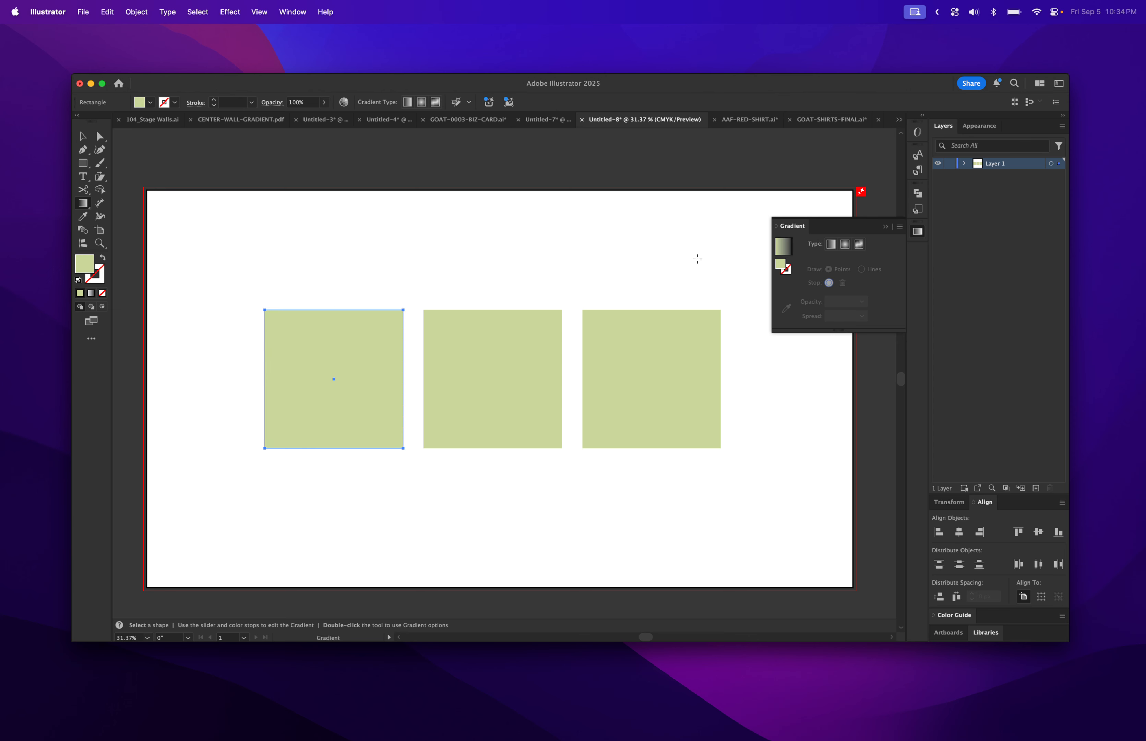
left_click(830, 244)
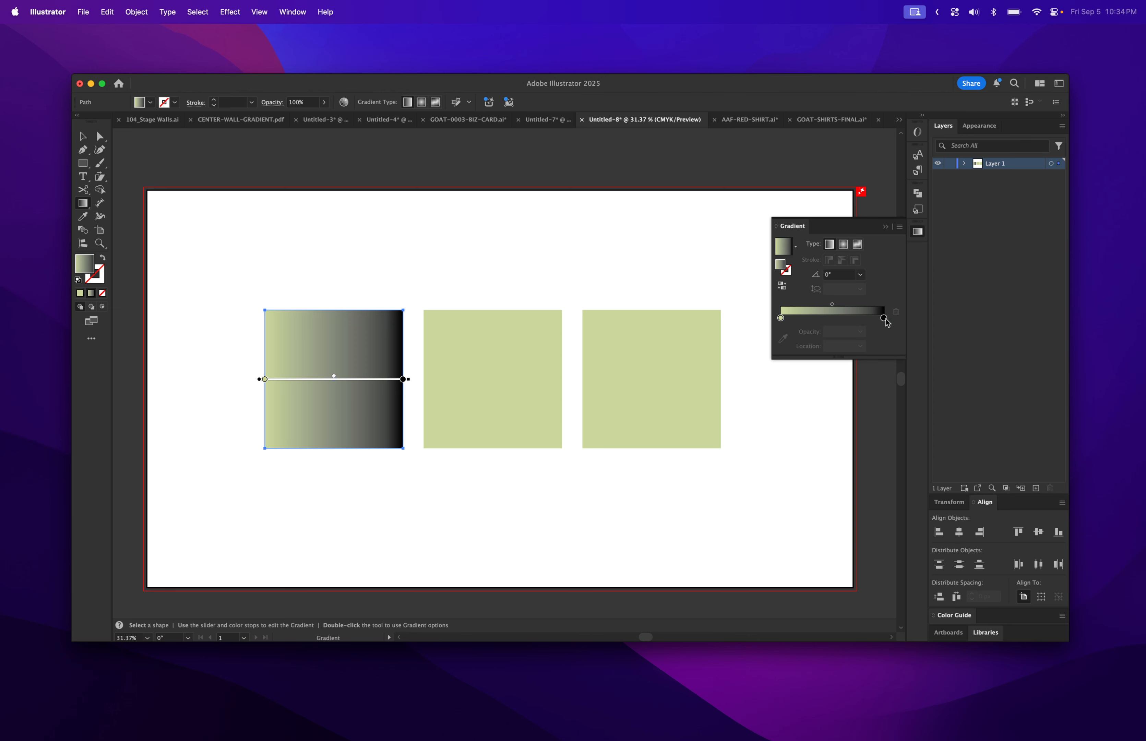
double_click(884, 318)
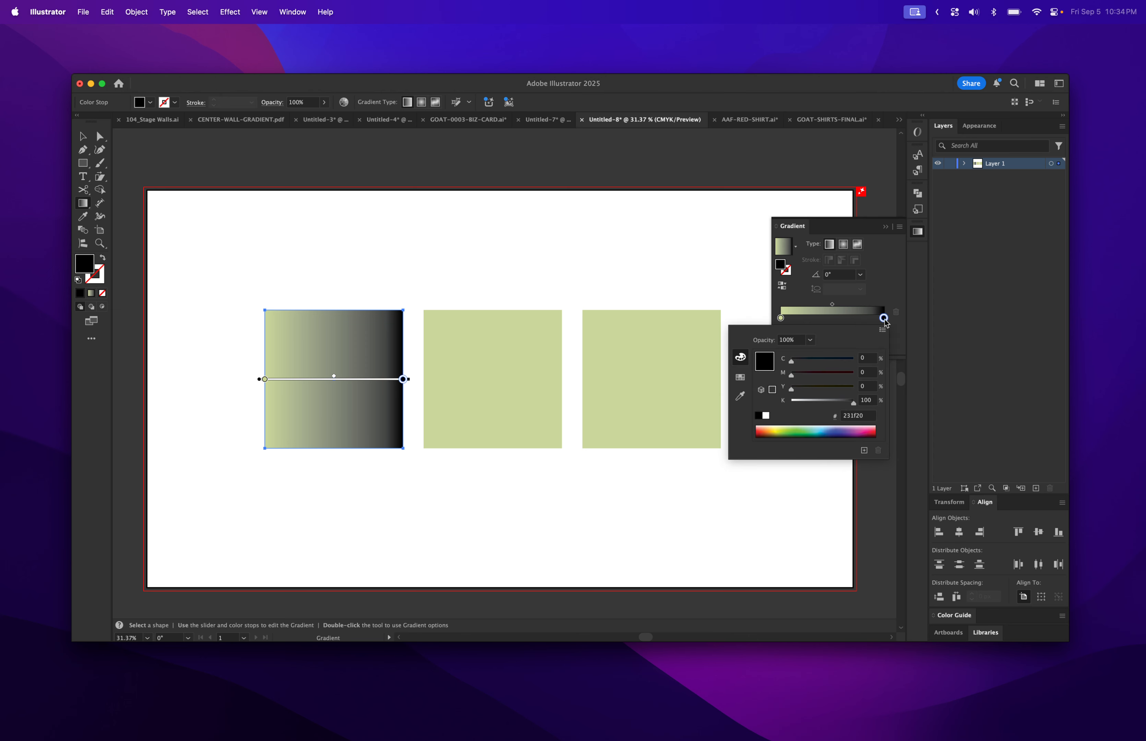
Change the gradient's black end stop to dark green 0c6a37 and stretch its start past the left edge.
left_click(887, 322)
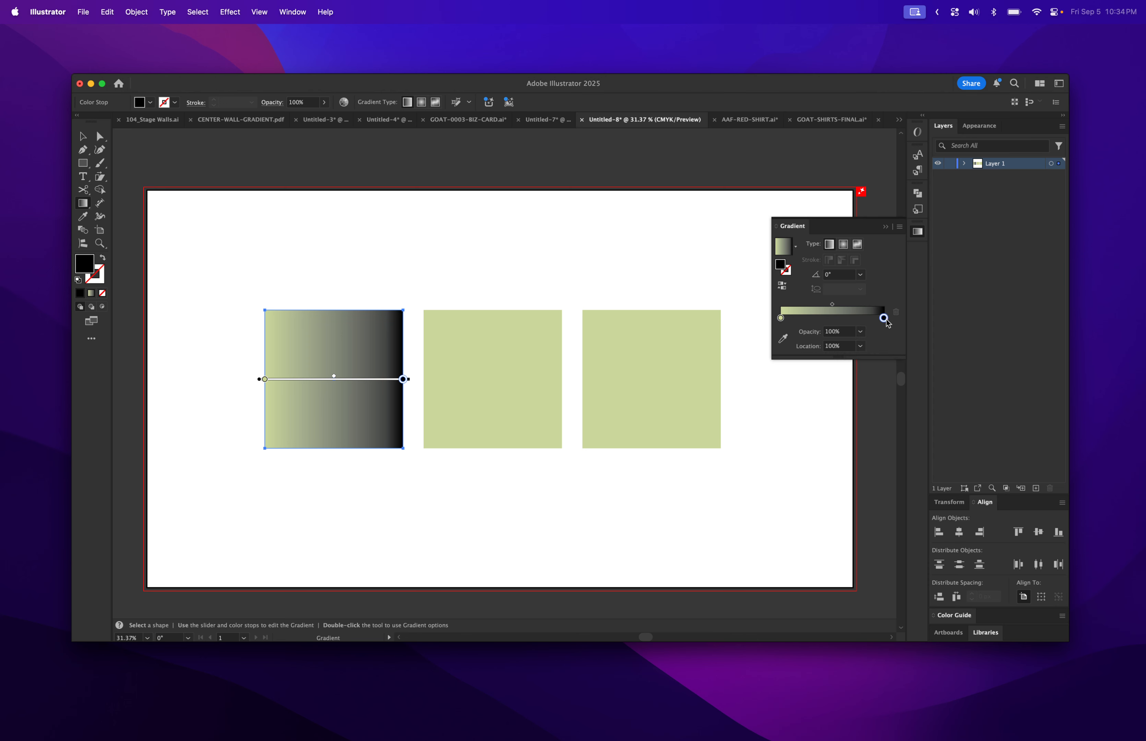
double_click(884, 318)
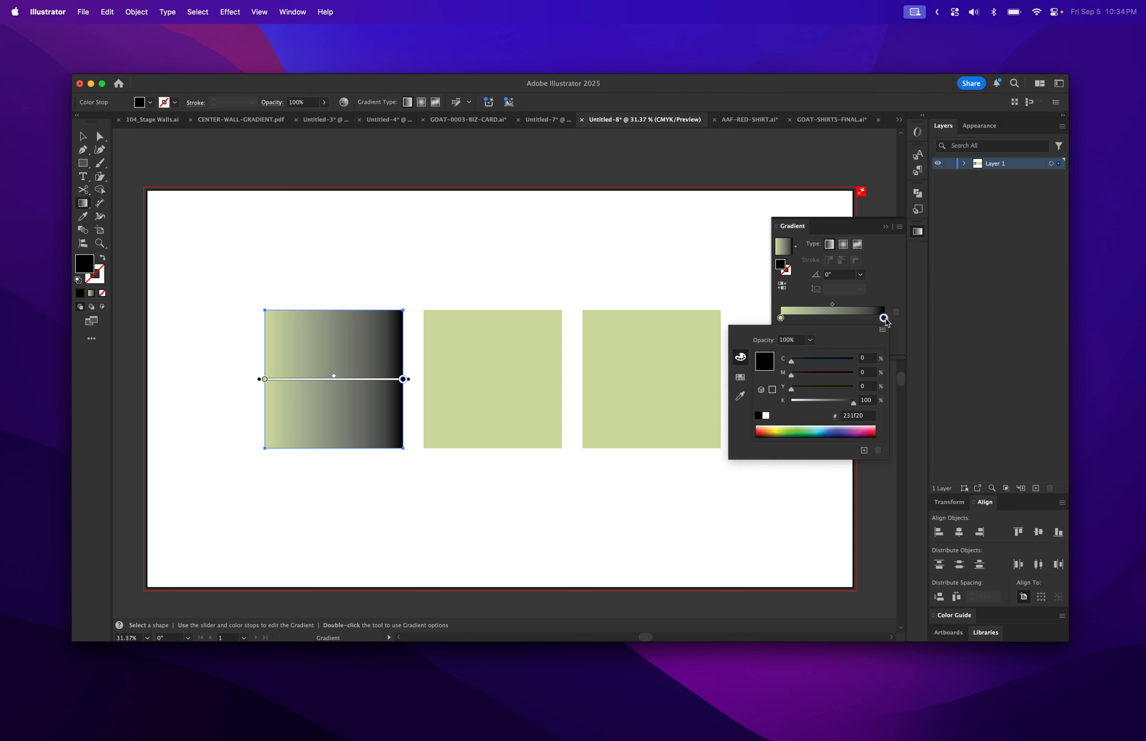
left_click_drag(804, 430, 807, 428)
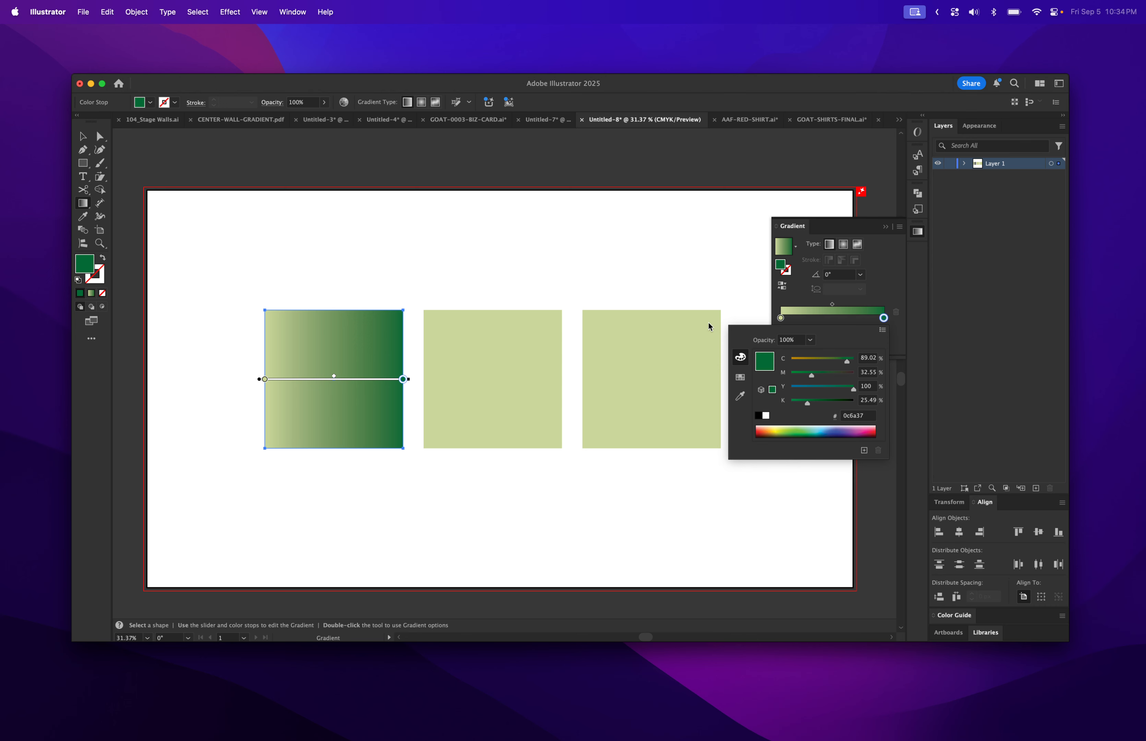
left_click(896, 287)
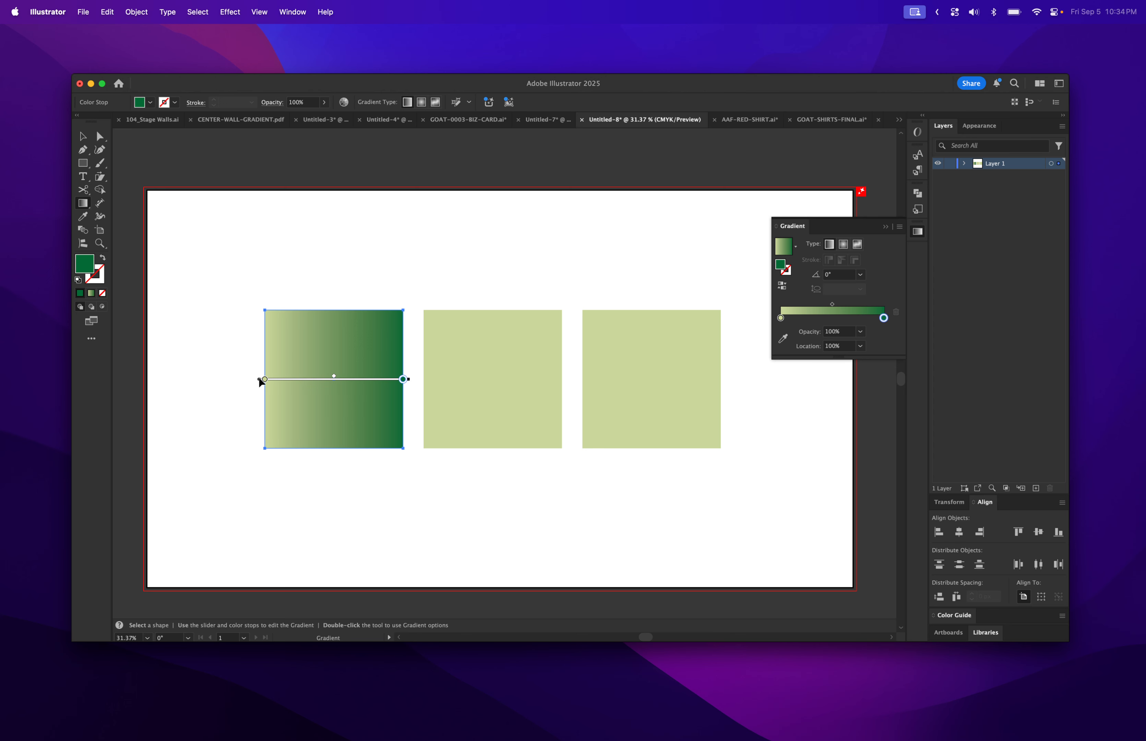
mouse_move(258, 378)
left_mouse_down()
mouse_move(254, 406)
mouse_move(218, 378)
mouse_move(299, 377)
mouse_move(243, 378)
left_mouse_up()
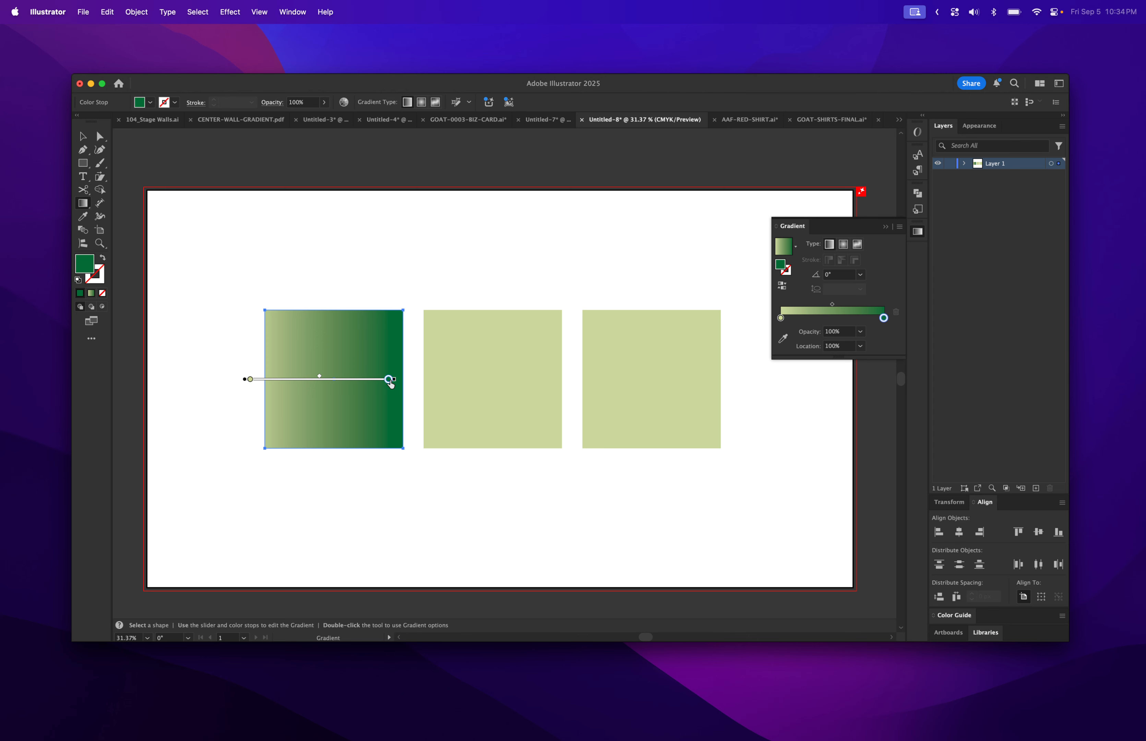
Adjust the dark green stop and move the blend midpoint toward the square's middle.
mouse_move(389, 380)
left_mouse_down()
mouse_move(308, 389)
mouse_move(389, 393)
left_mouse_up()
left_click_drag(321, 379, 371, 380)
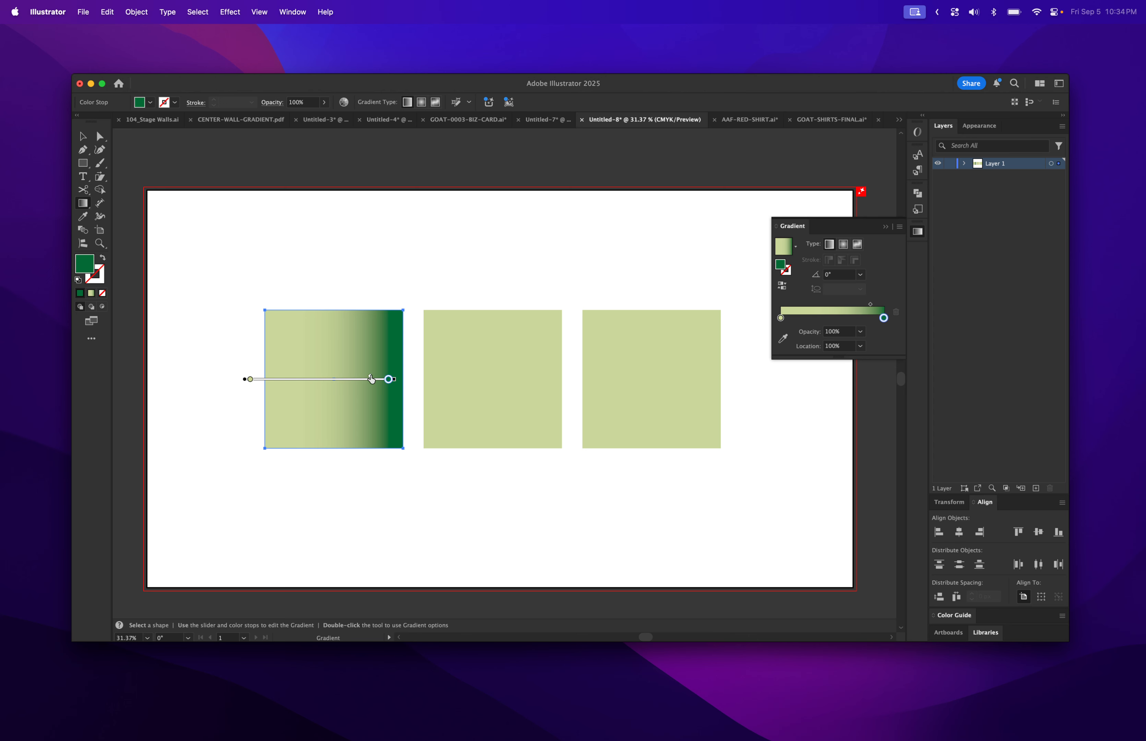
left_click_drag(372, 378, 319, 379)
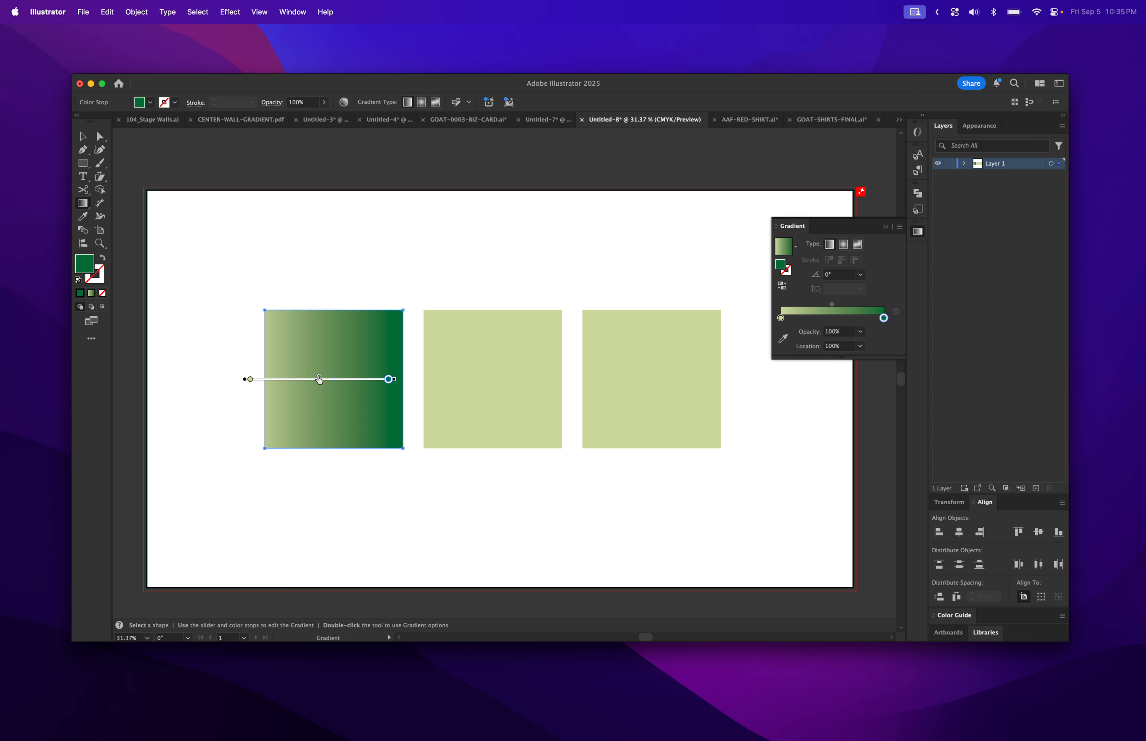
Redraw the gradient diagonally at -139°, dark green lower left to pale green upper right.
left_click(84, 203)
left_click_drag(297, 319, 394, 477)
left_click_drag(370, 359, 216, 481)
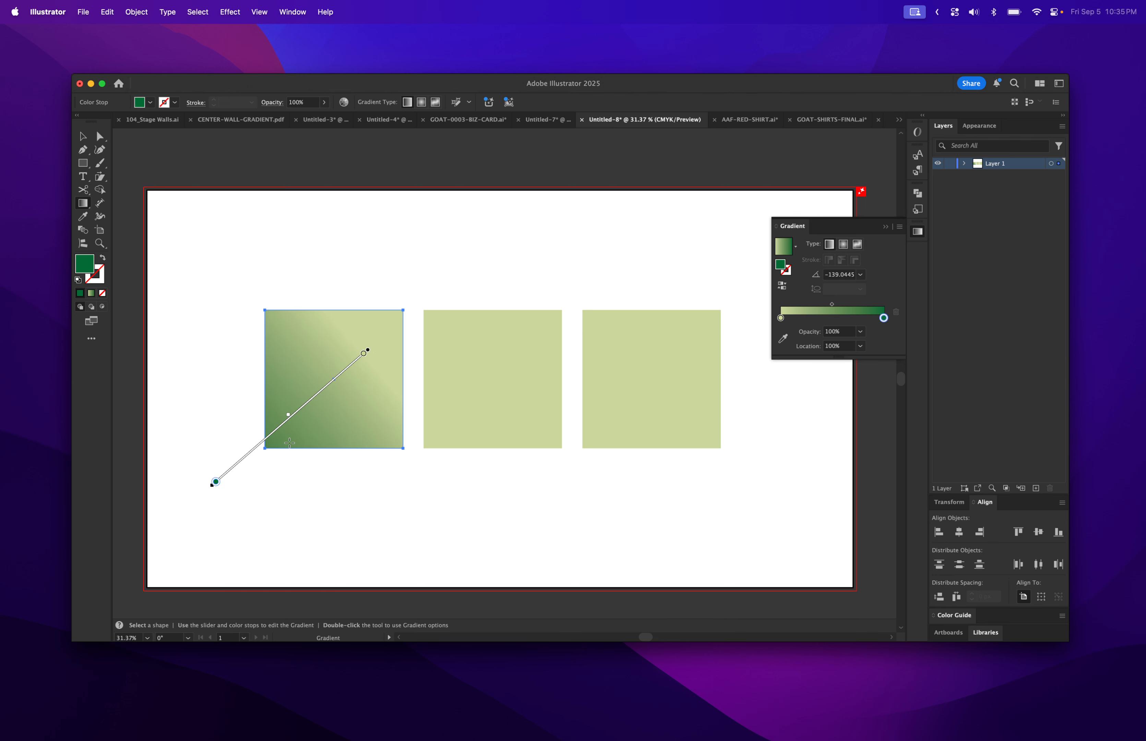
mouse_move(281, 426)
left_mouse_down()
mouse_move(322, 383)
mouse_move(330, 440)
mouse_move(261, 486)
mouse_move(319, 407)
mouse_move(318, 388)
left_mouse_up()
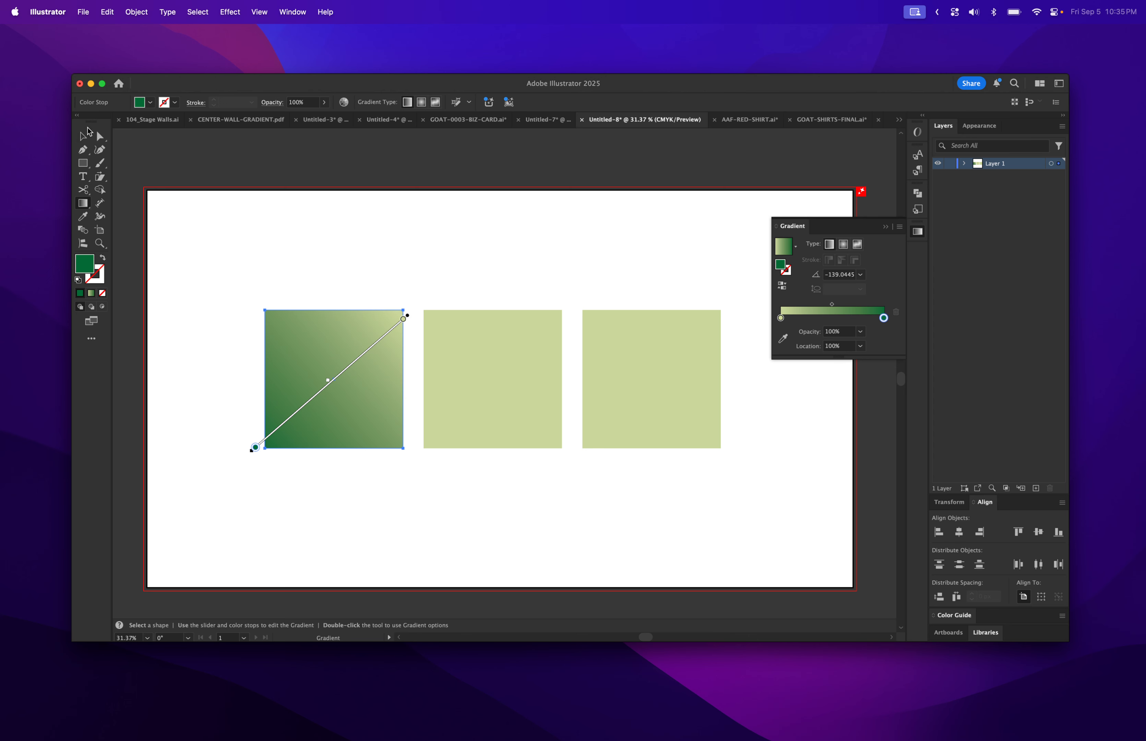
left_click(83, 137)
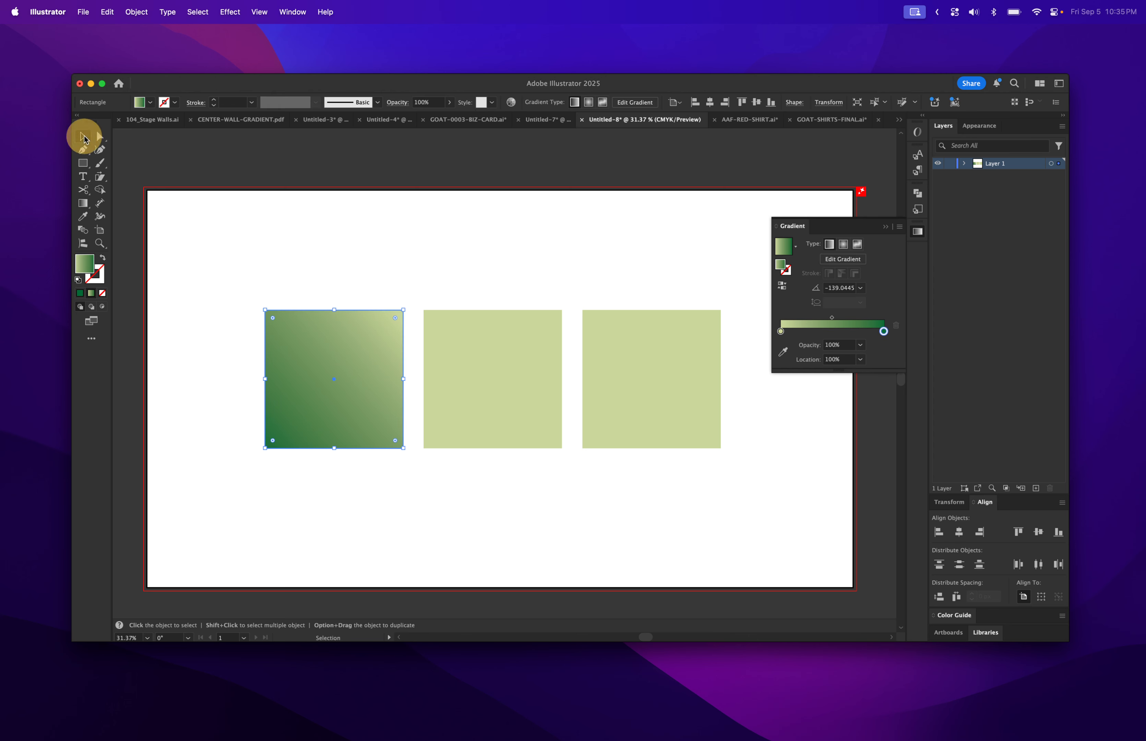
Give the middle square a radial gradient with a teal 00a19b centre fading to black.
left_click(514, 487)
left_click(502, 413)
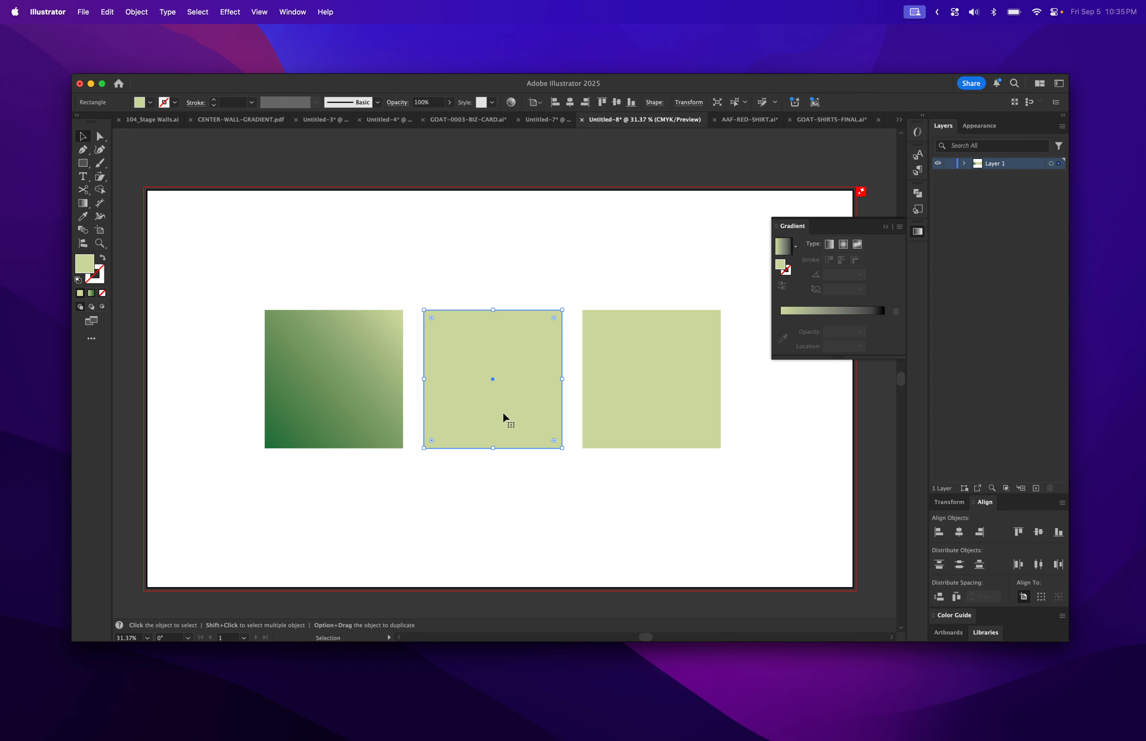
left_click(843, 244)
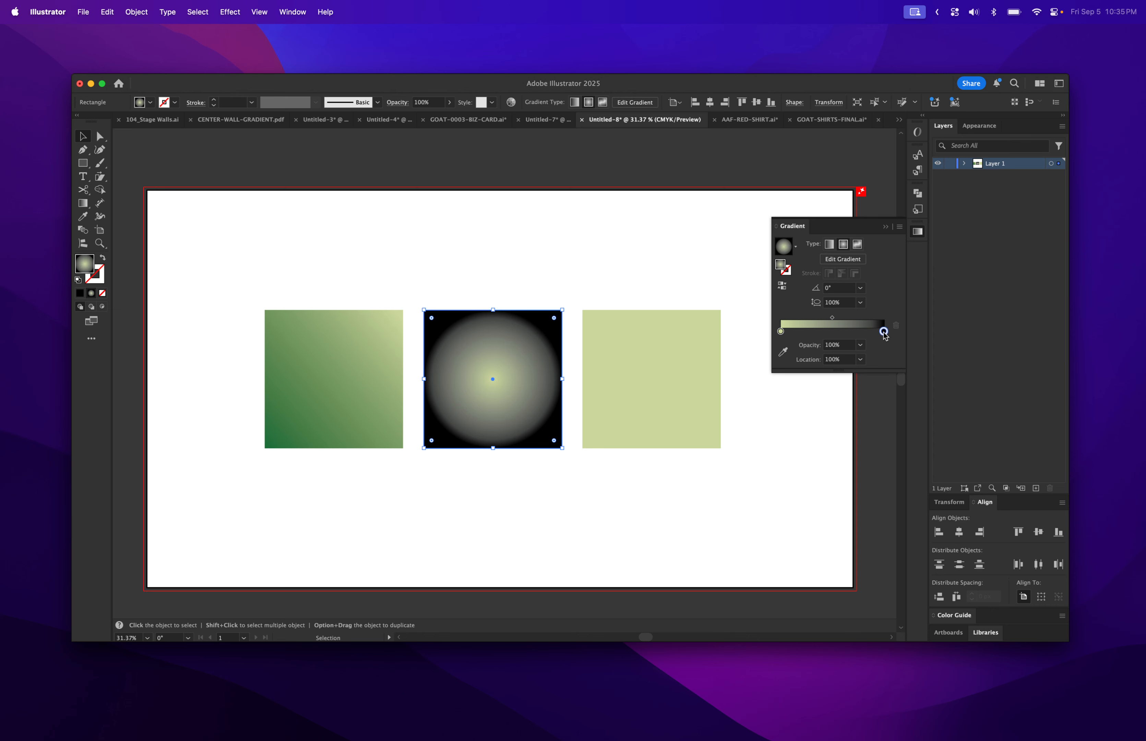
double_click(781, 332)
left_click_drag(806, 378, 911, 369)
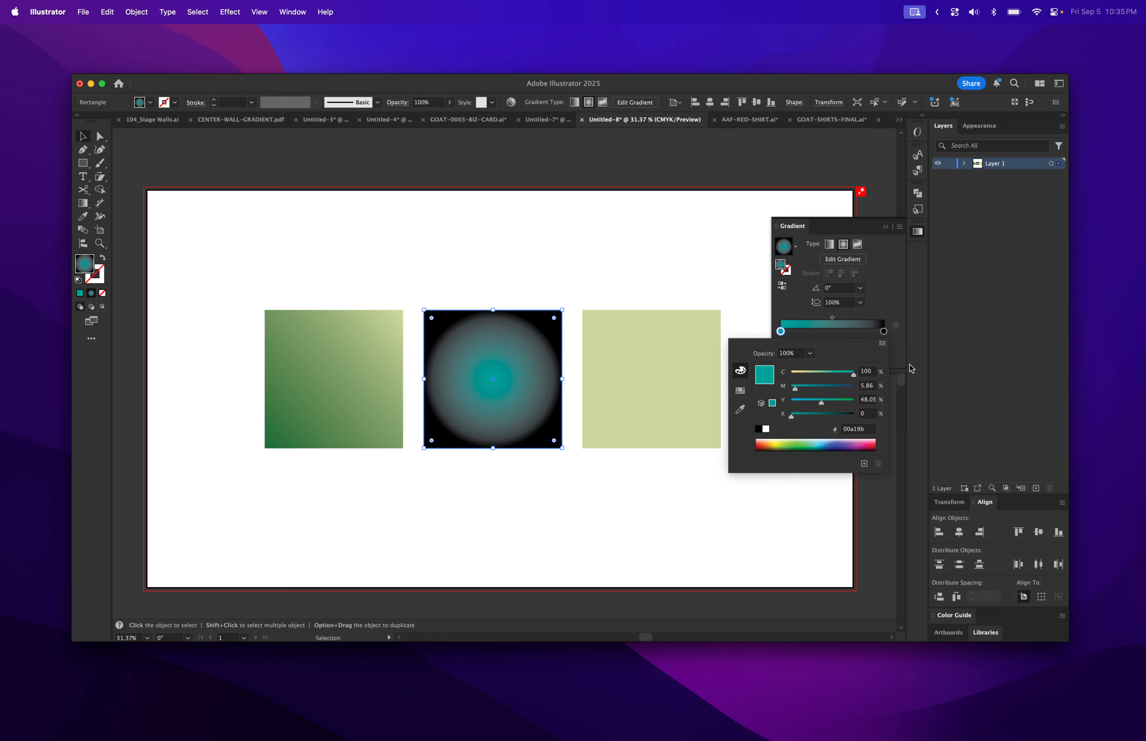
left_click(883, 332)
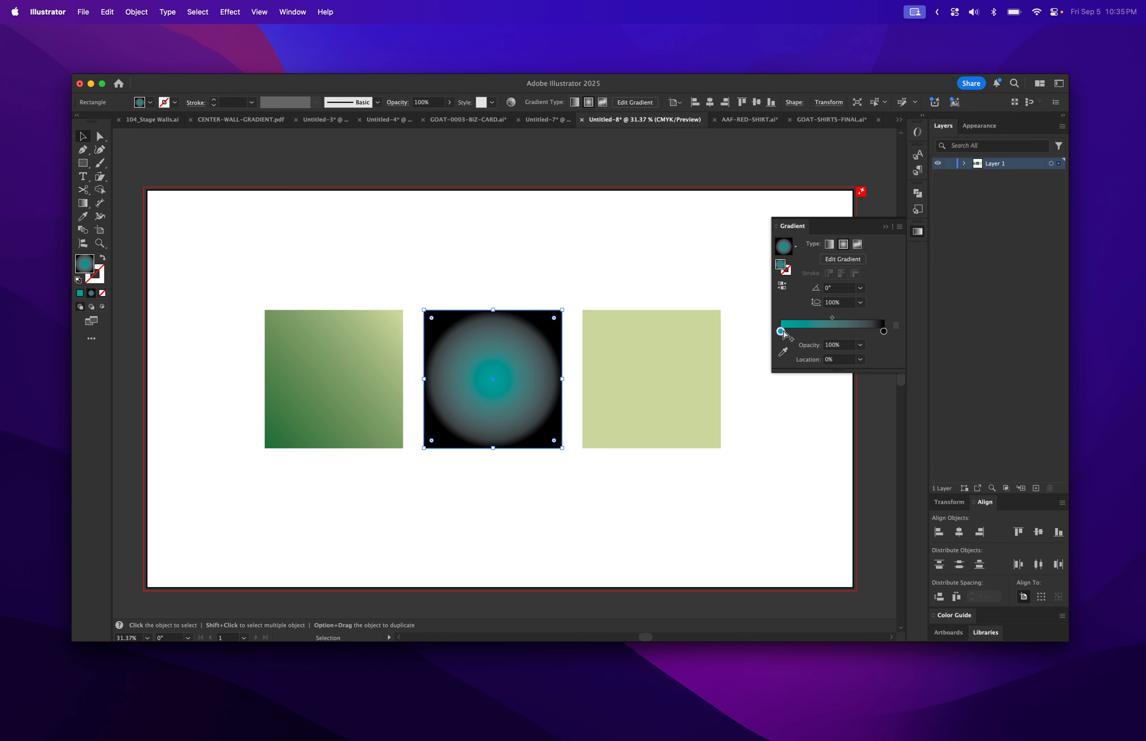
key("alt")
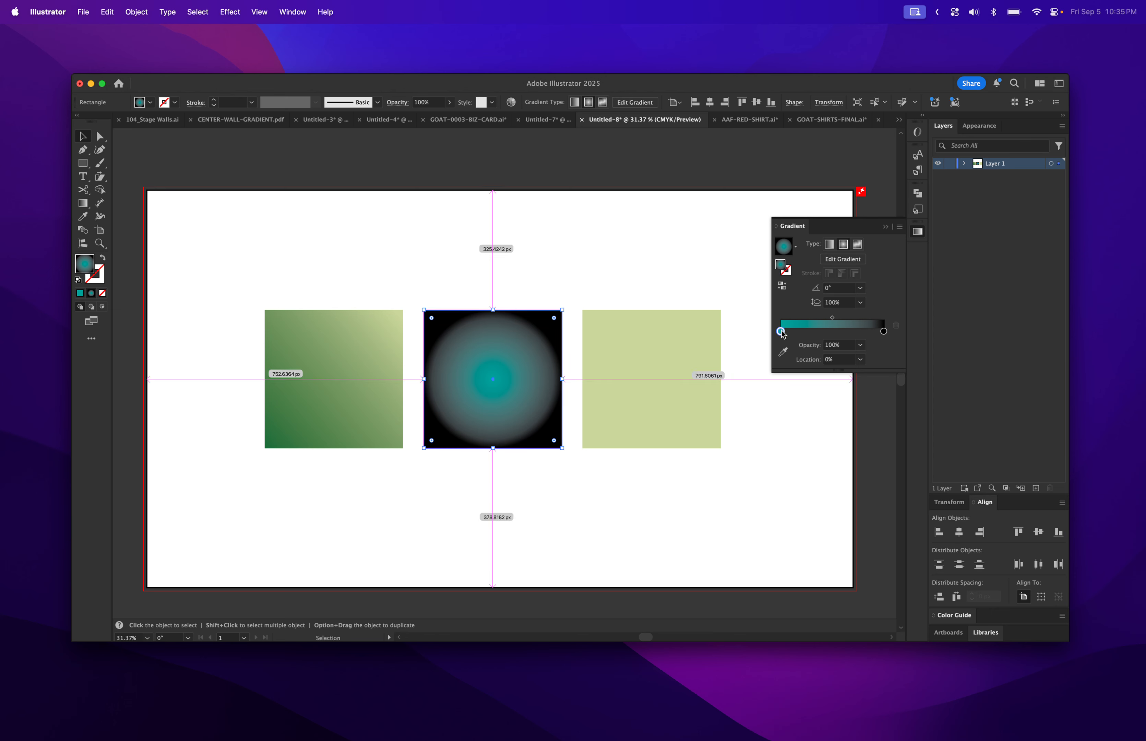
Add a second teal stop at about 42%, remove the black stop, and set the outer stop to 0% opacity.
left_click_drag(781, 332, 824, 332)
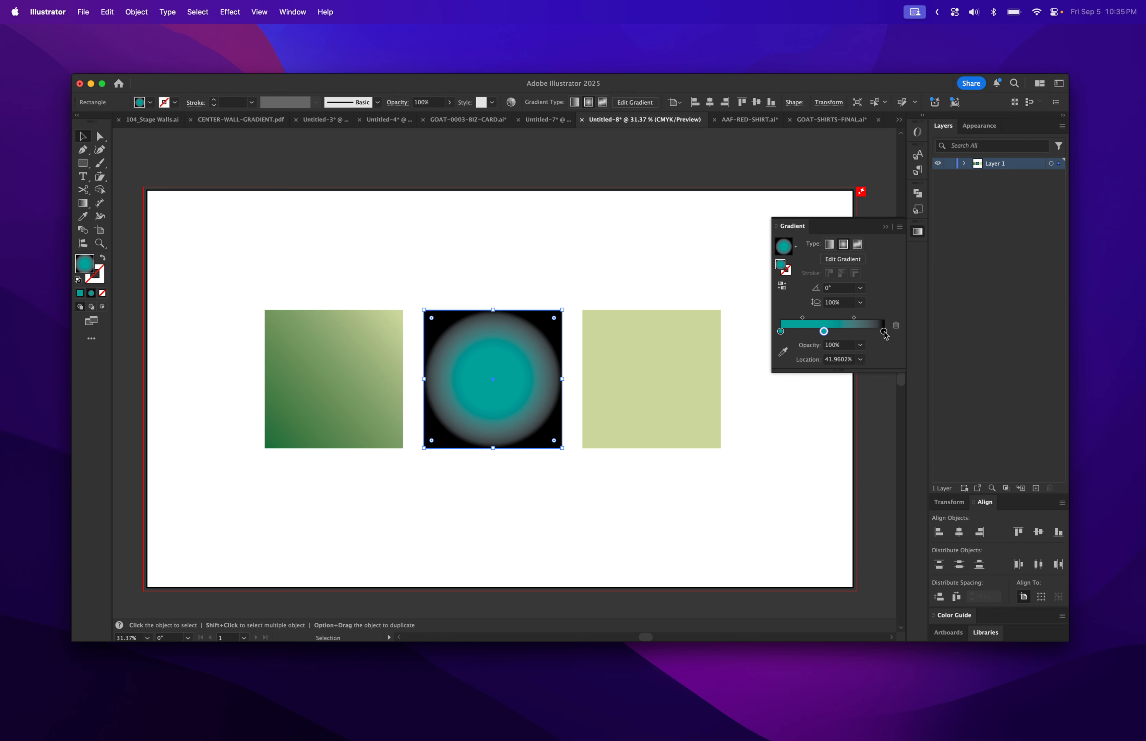
mouse_move(884, 332)
left_mouse_down()
mouse_move(883, 353)
mouse_move(844, 331)
mouse_move(888, 333)
left_mouse_up()
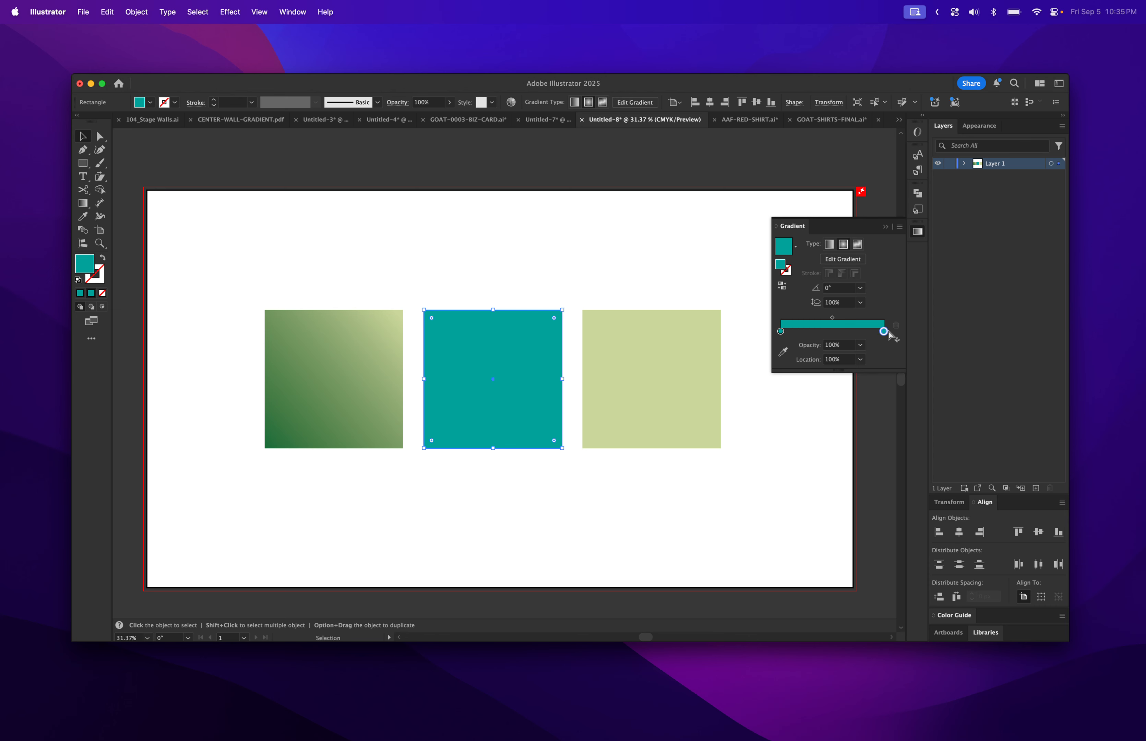
left_click(842, 244)
left_click(860, 345)
left_click(872, 356)
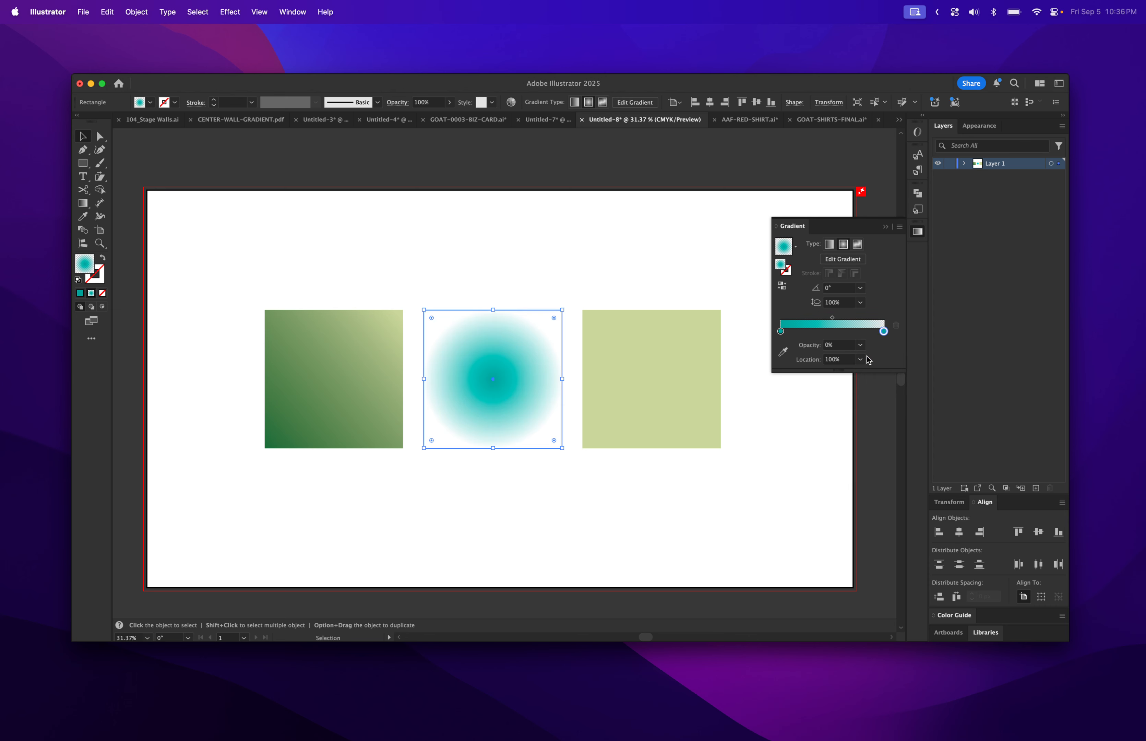
Nudge the middle square into place and select its outer gradient stop.
mouse_move(511, 395)
left_mouse_down()
mouse_move(572, 352)
mouse_move(394, 373)
mouse_move(451, 380)
mouse_move(451, 367)
mouse_move(441, 391)
mouse_move(506, 359)
mouse_move(515, 411)
left_mouse_up()
left_click(321, 421)
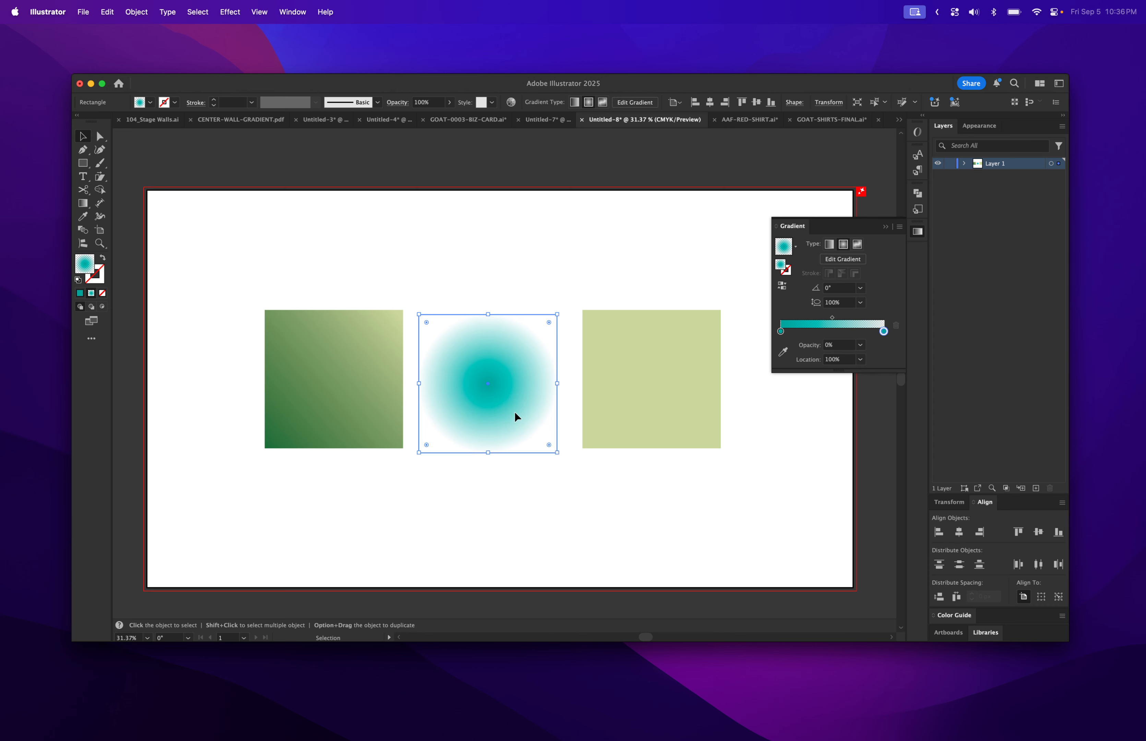
double_click(884, 332)
left_click(885, 332)
Set the middle square's outer gradient stop to dark blue at 100% opacity.
left_click(884, 331)
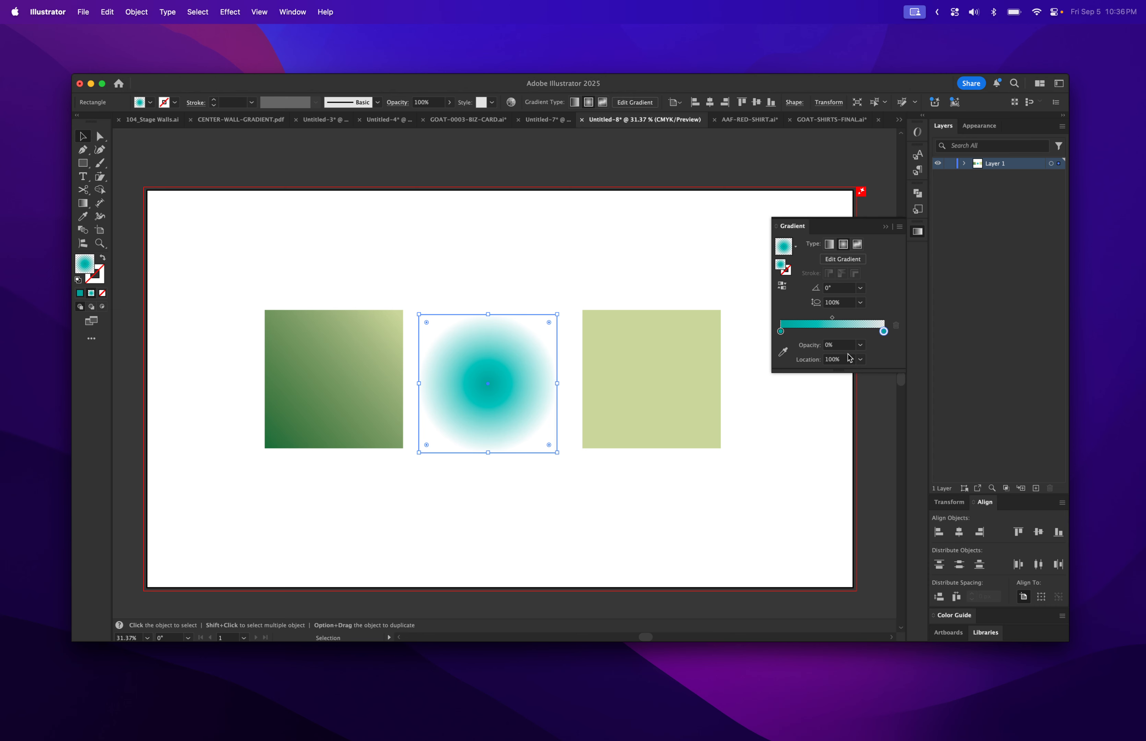
double_click(883, 332)
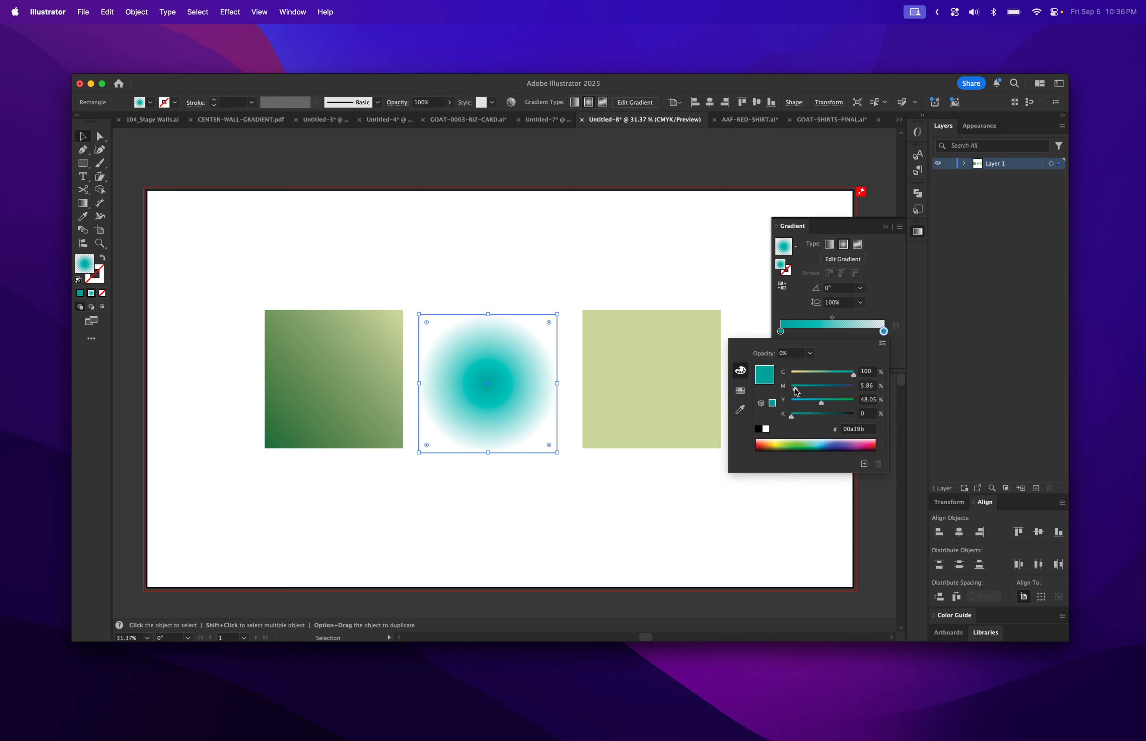
left_click_drag(795, 388, 838, 388)
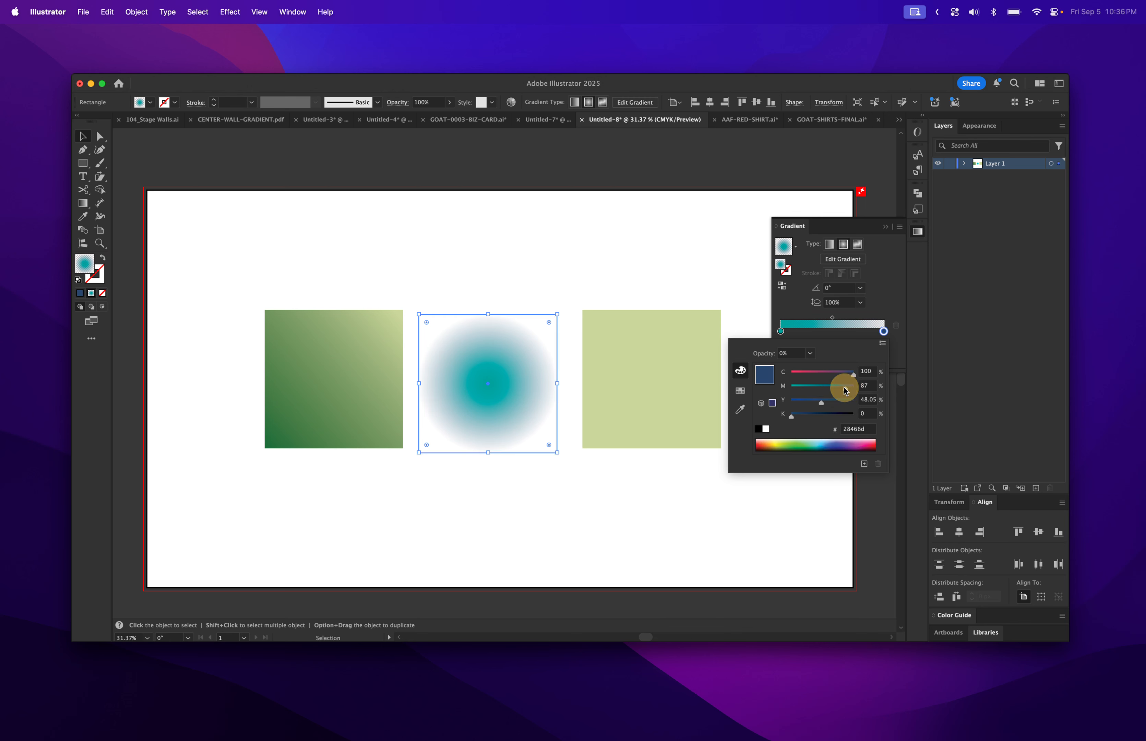
left_click(884, 308)
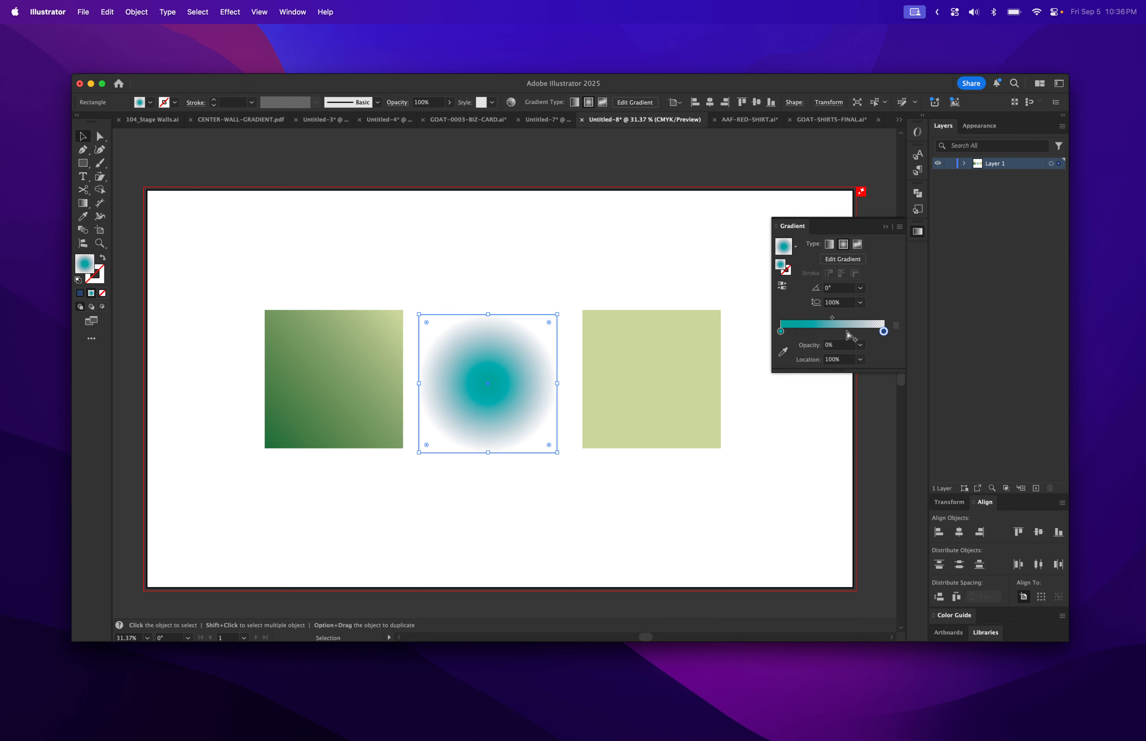
left_click(860, 345)
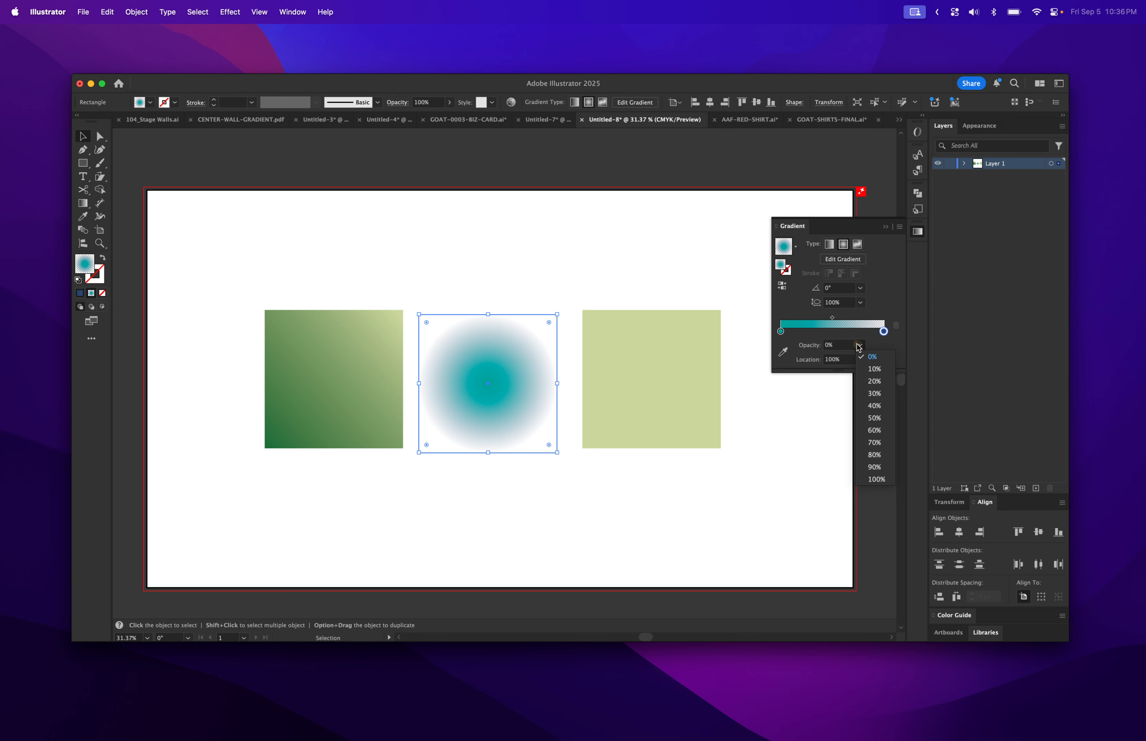
left_click(871, 478)
left_click(650, 518)
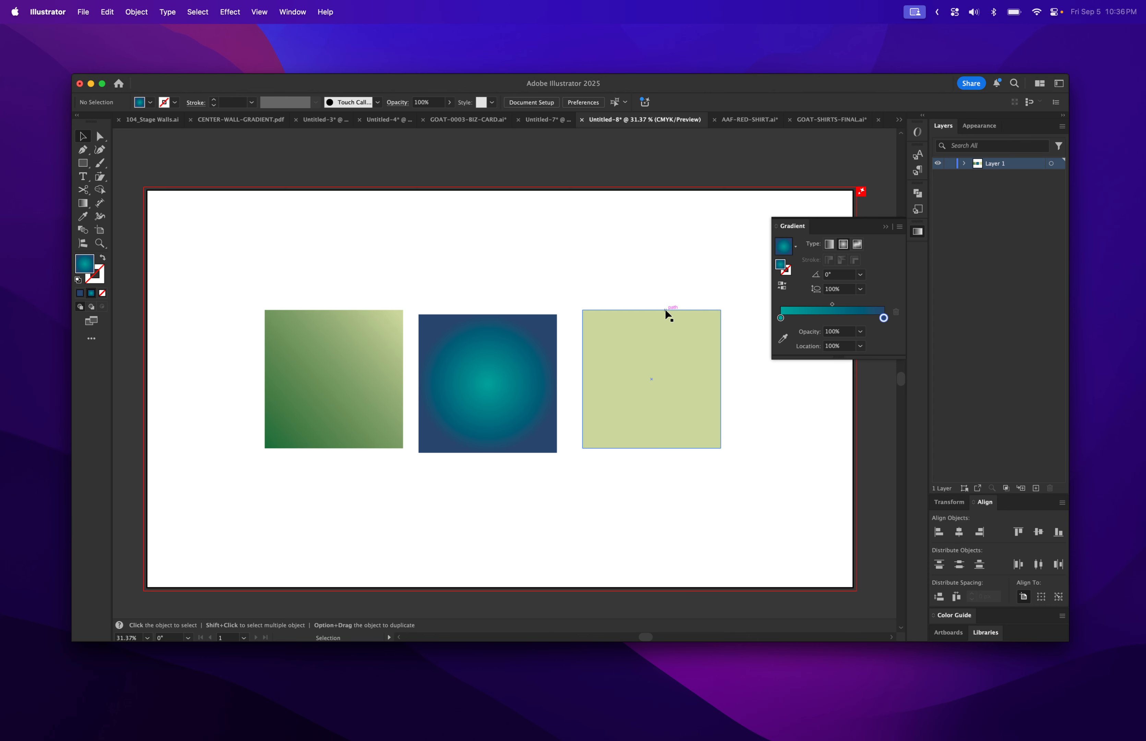
left_click(651, 345)
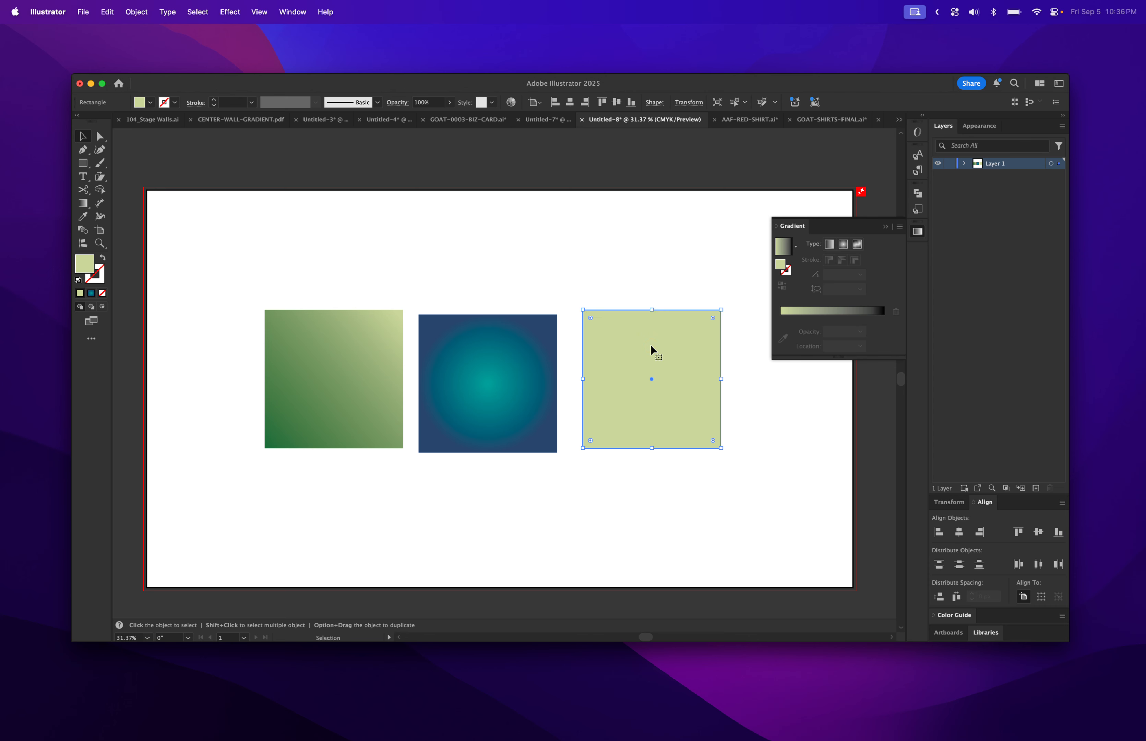
Apply a freeform point gradient to the right square and widen the white point's spread.
left_click(857, 244)
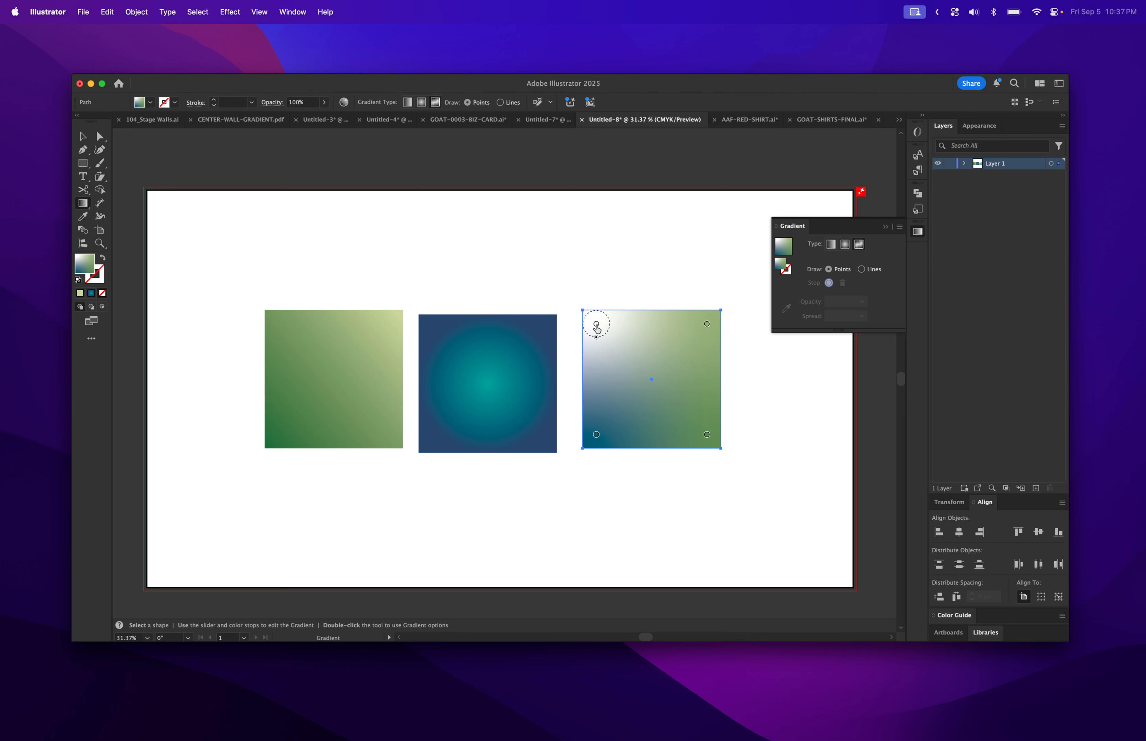
left_click_drag(596, 337, 626, 349)
Set the white point spread to 29%, raise the green point, and make the top-right point saturated magenta.
left_click(595, 323)
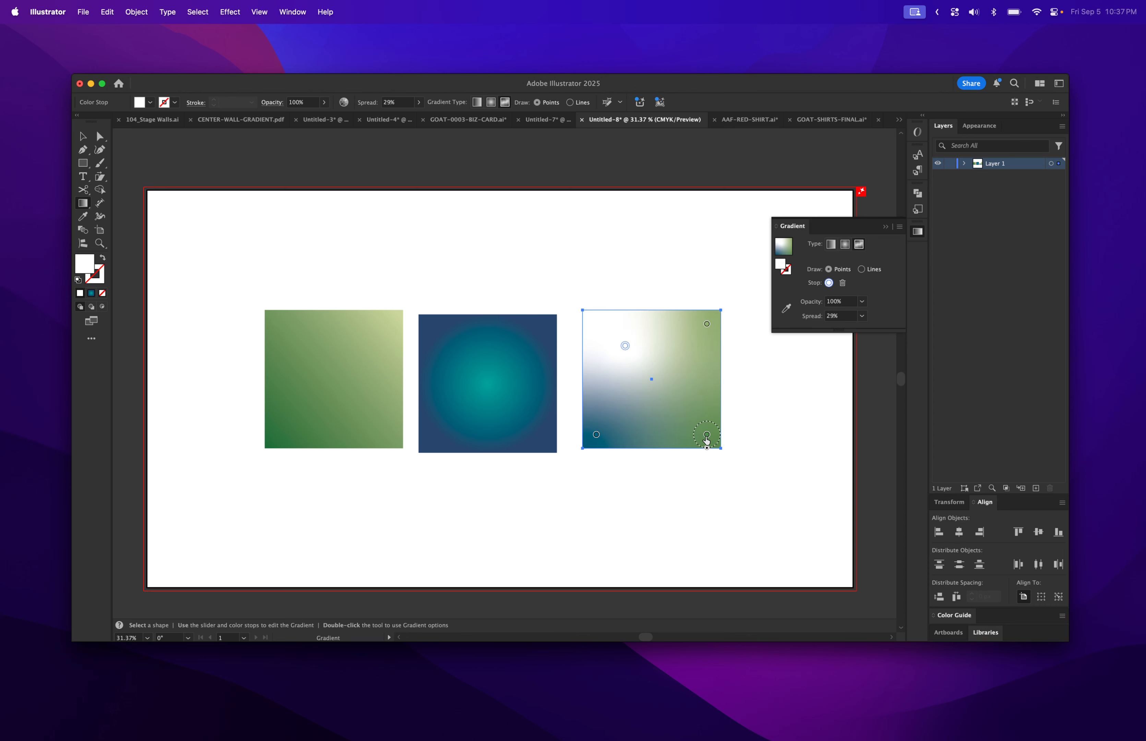
left_click_drag(707, 434, 702, 404)
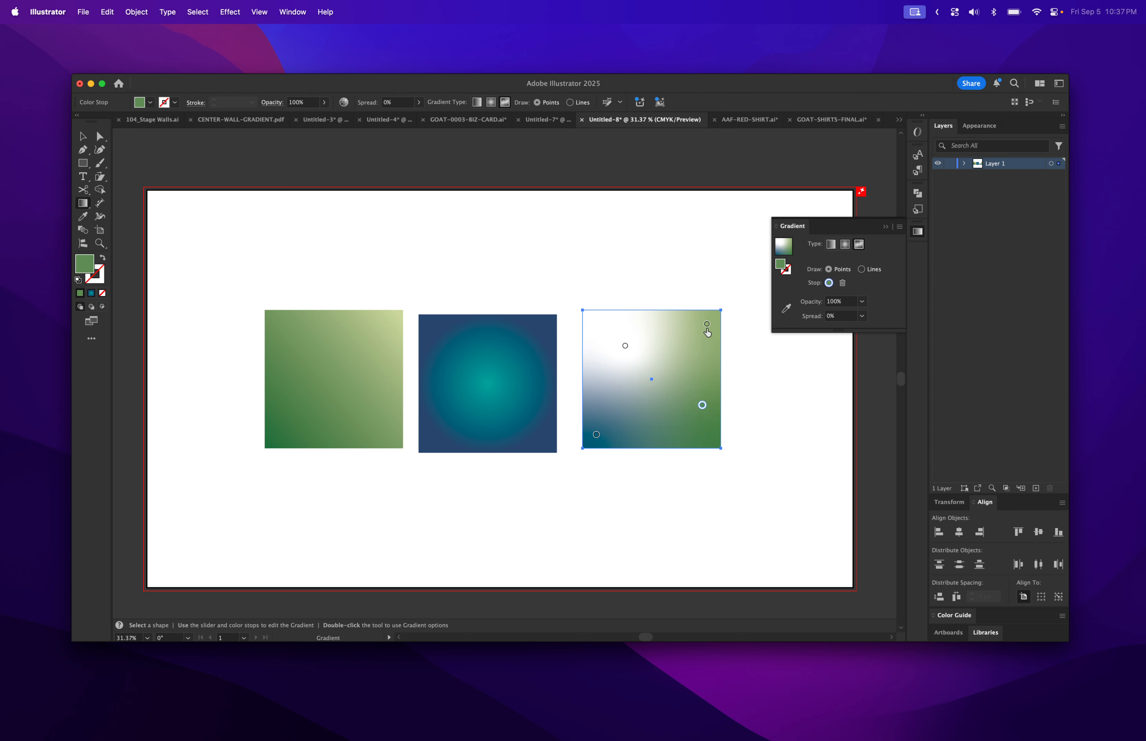
left_click(706, 327)
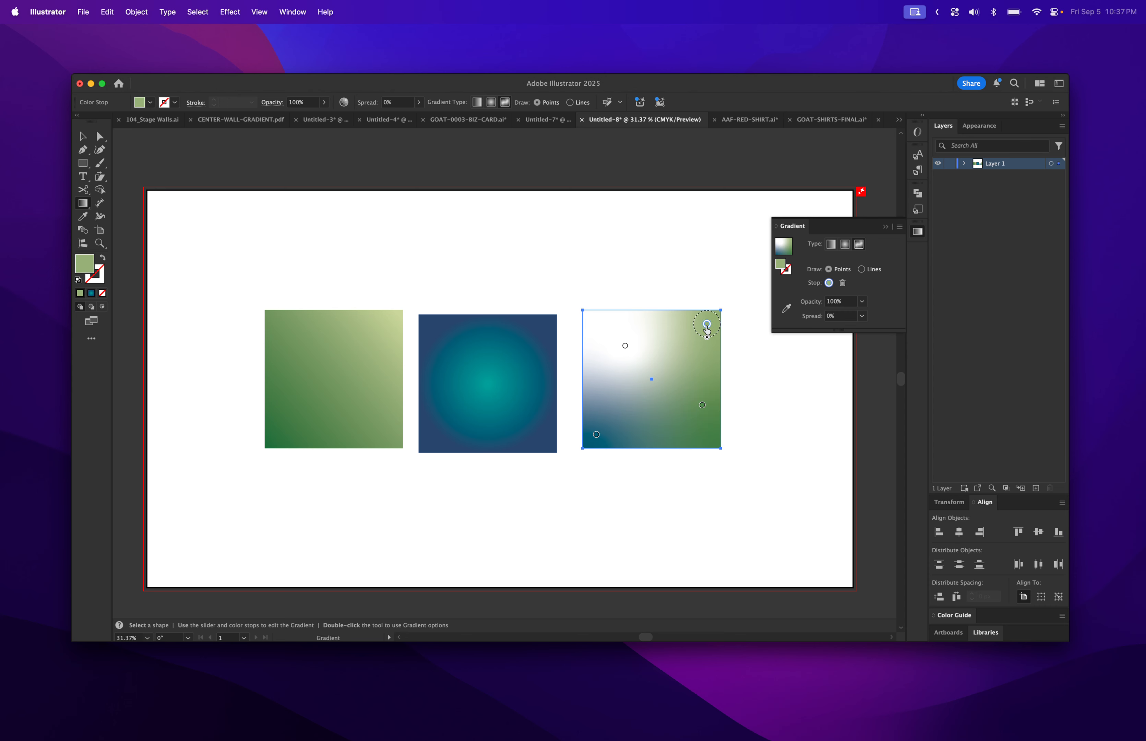
double_click(780, 265)
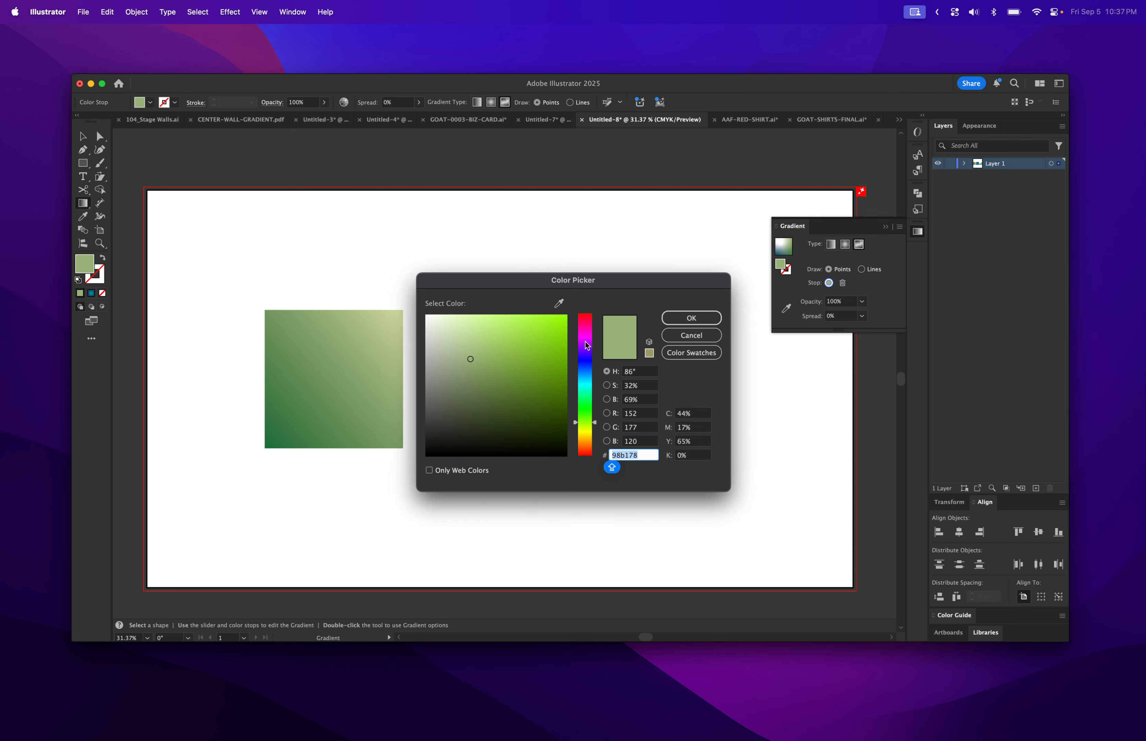
left_click(586, 341)
left_click(556, 325)
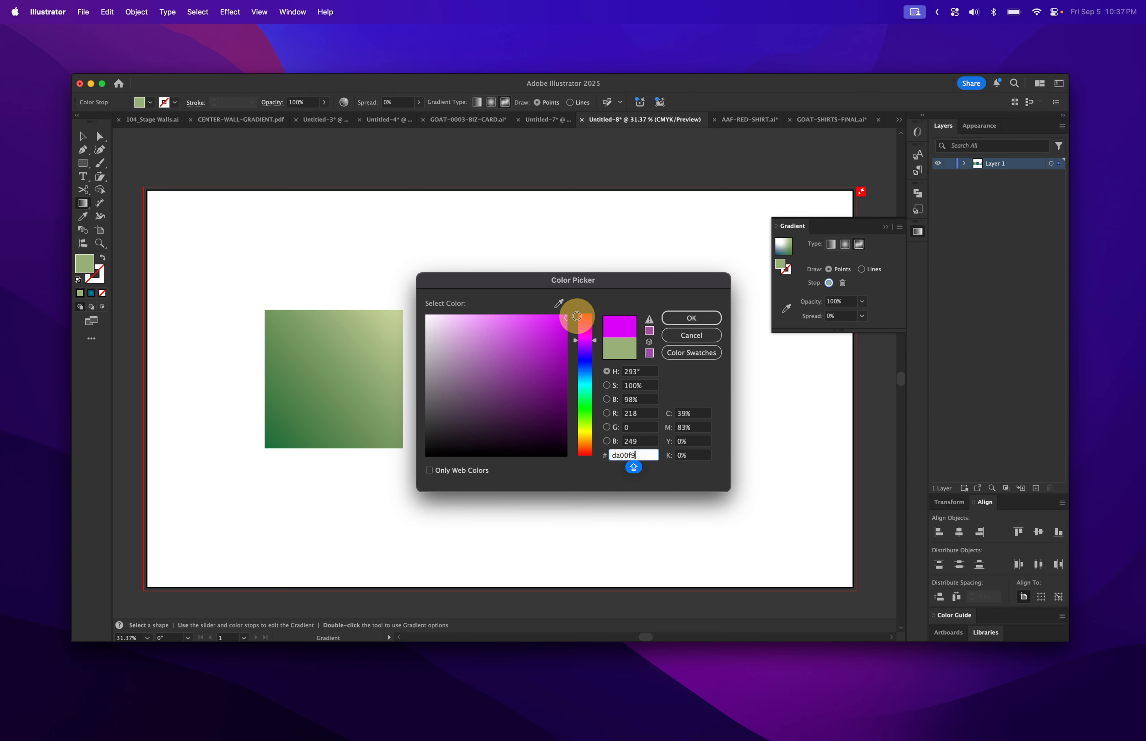
left_click(692, 318)
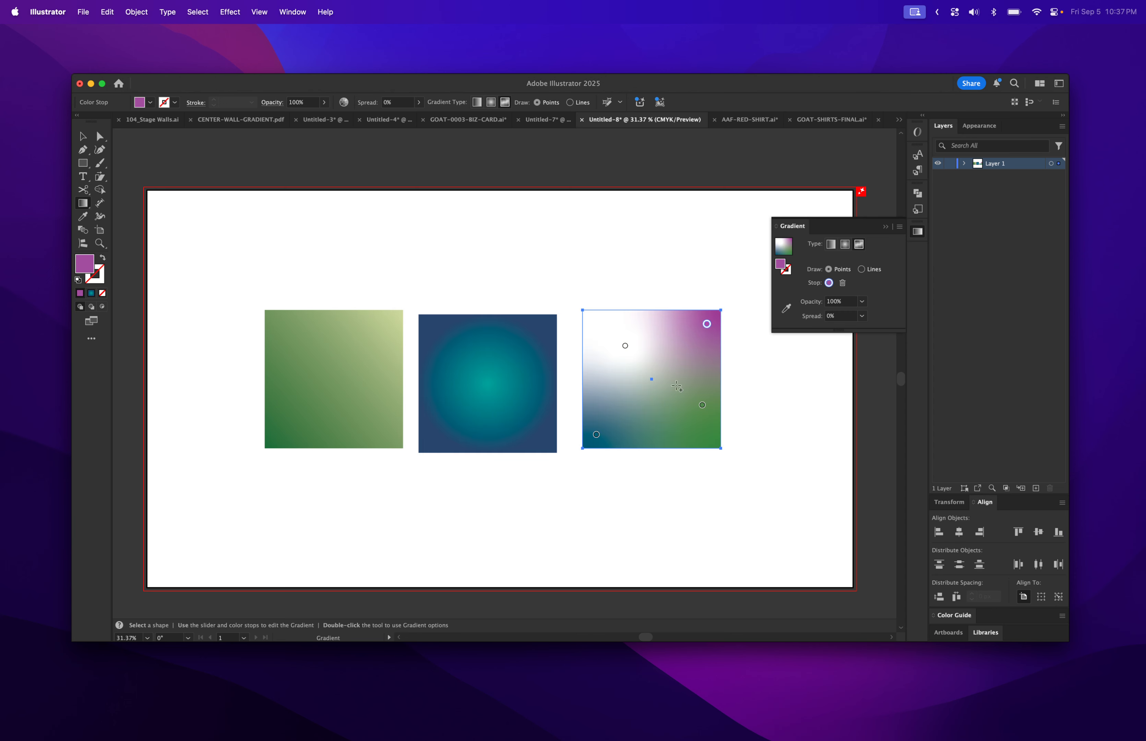
Make the lower-right point a more saturated green and move it toward the square's centre.
left_click(702, 405)
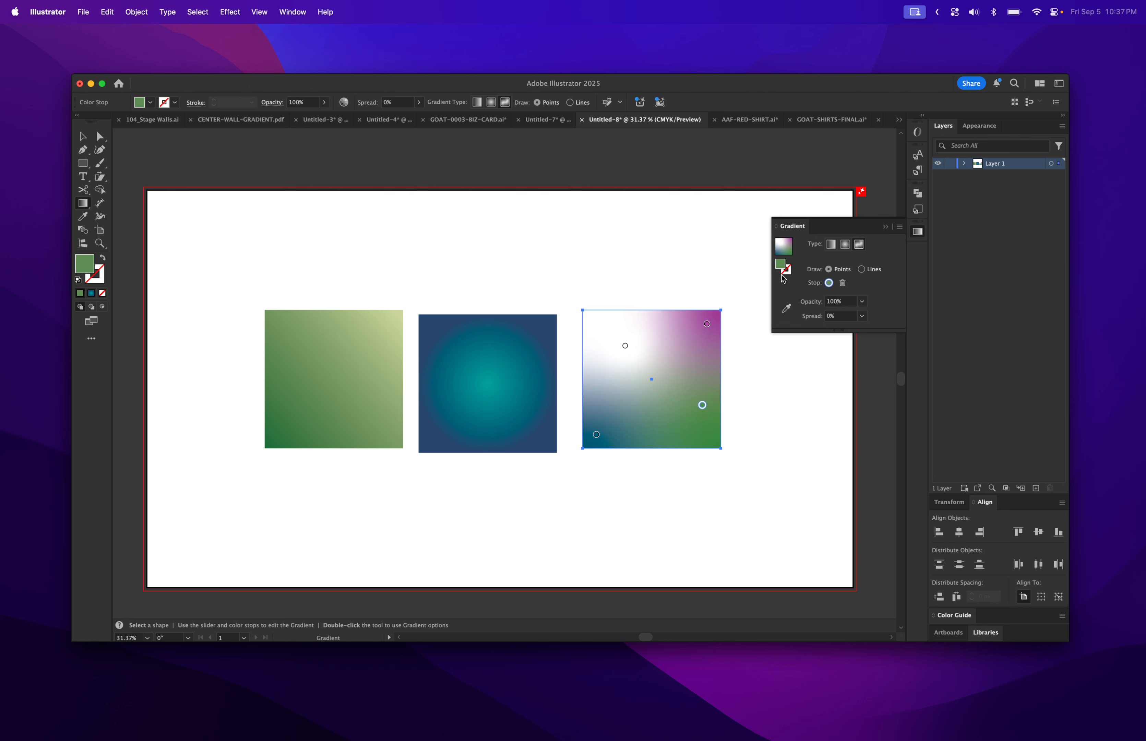
double_click(781, 269)
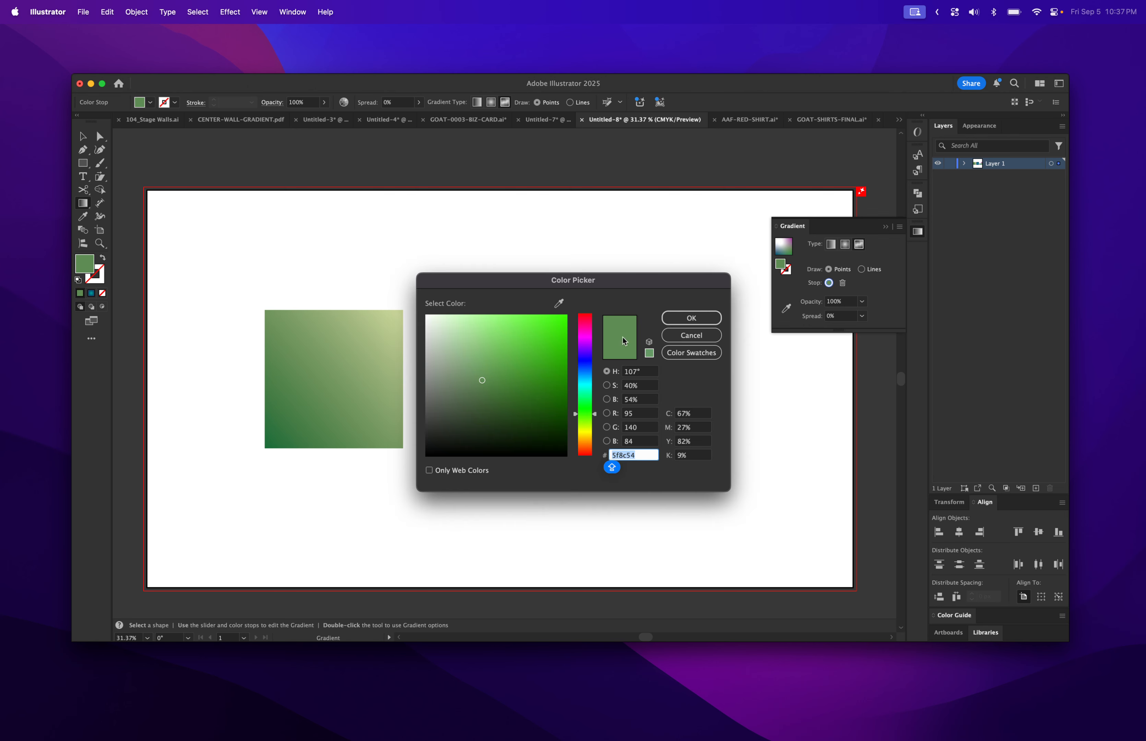
left_click(540, 367)
left_click(690, 318)
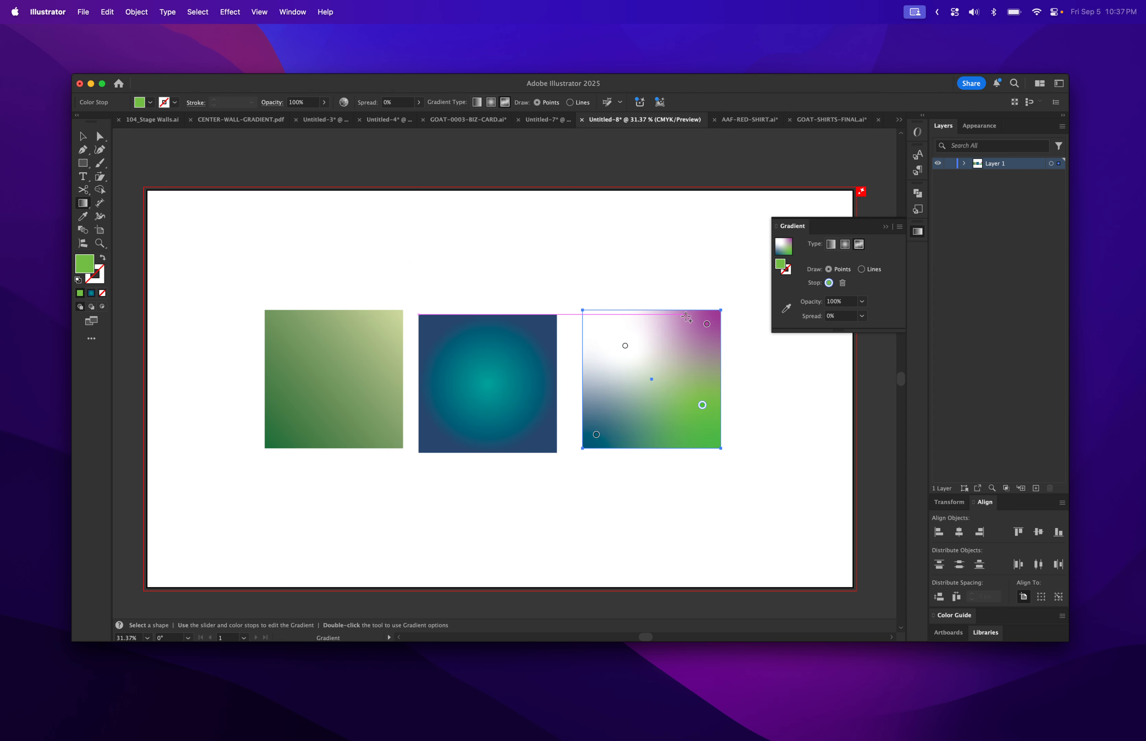
mouse_move(702, 405)
left_mouse_down()
mouse_move(636, 376)
mouse_move(639, 352)
mouse_move(677, 394)
mouse_move(675, 433)
mouse_move(673, 393)
mouse_move(678, 425)
mouse_move(682, 398)
left_mouse_up()
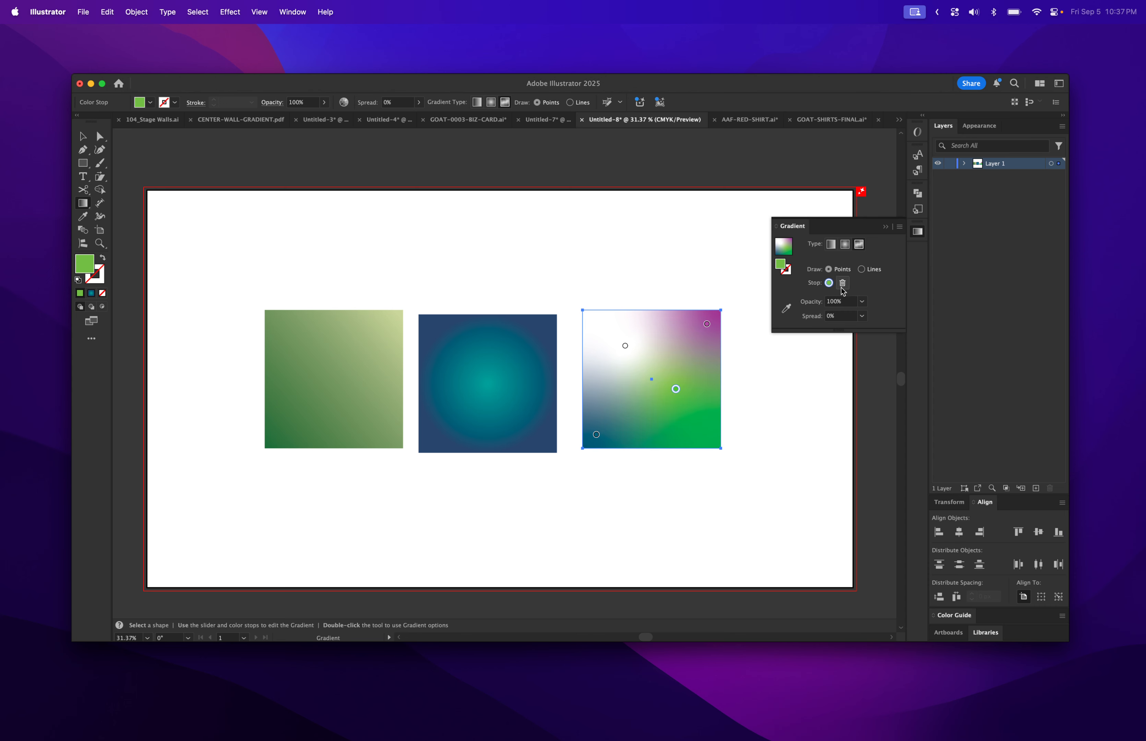
Draw an S-curved gradient line from magenta through white to teal across the right square.
left_click(862, 269)
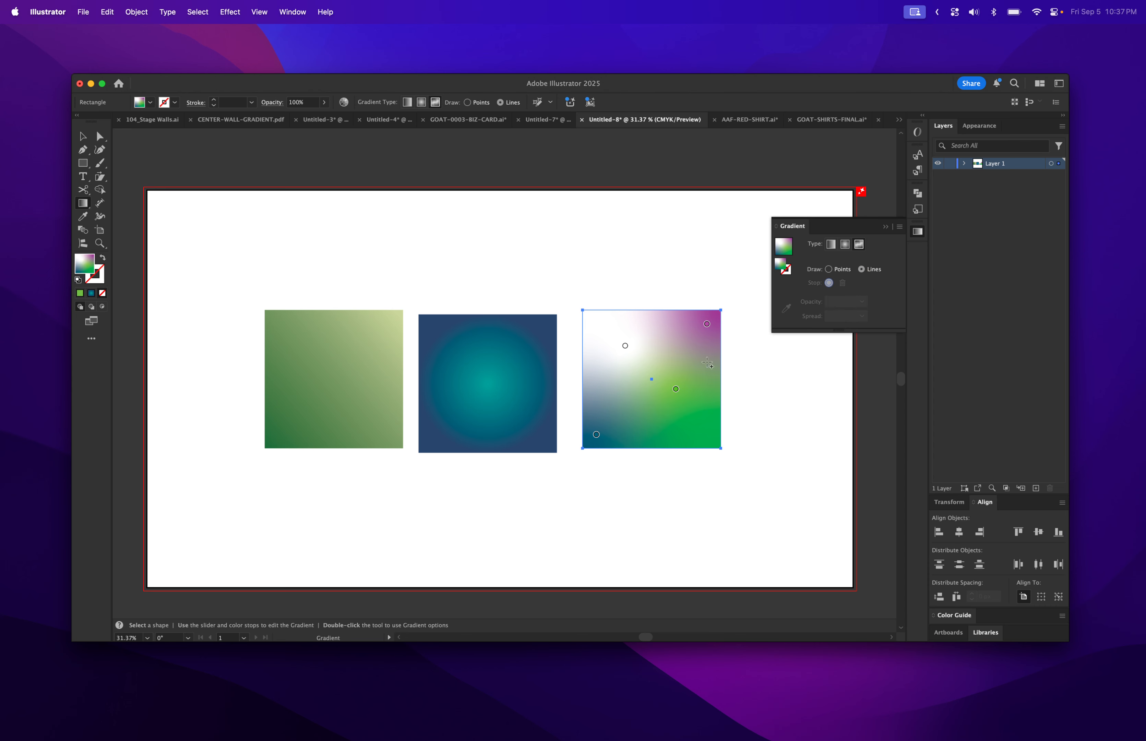
left_click(676, 390)
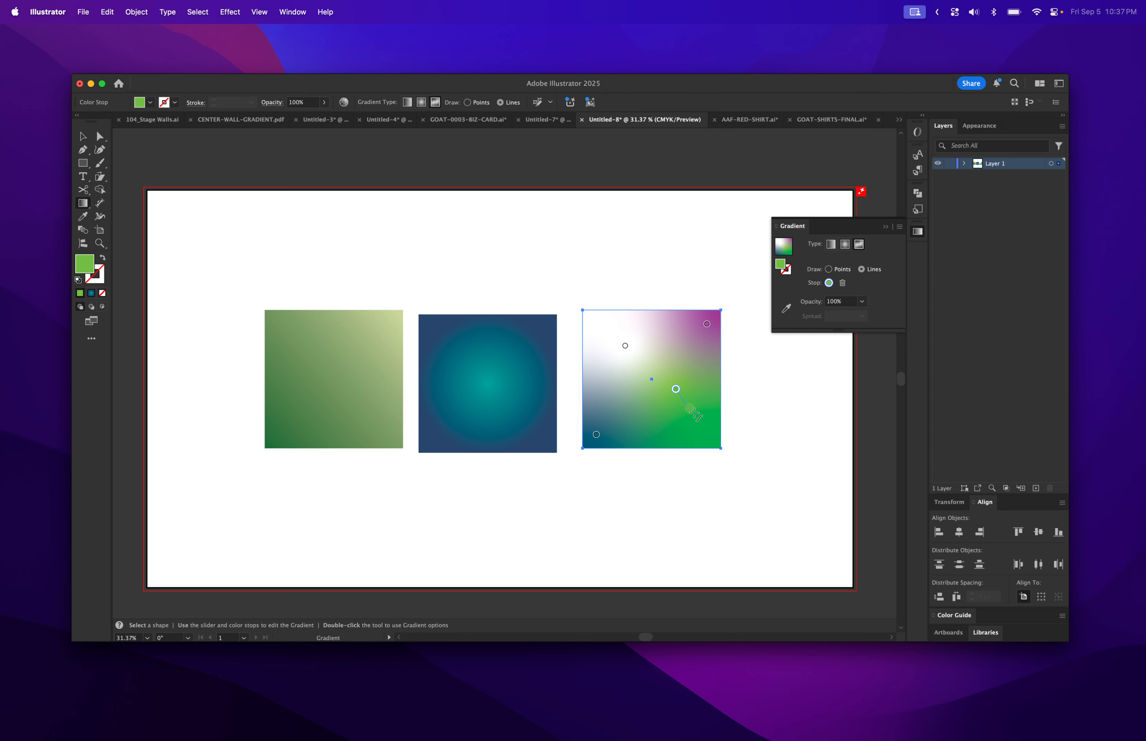
left_click_drag(676, 390, 714, 381)
left_click(706, 324)
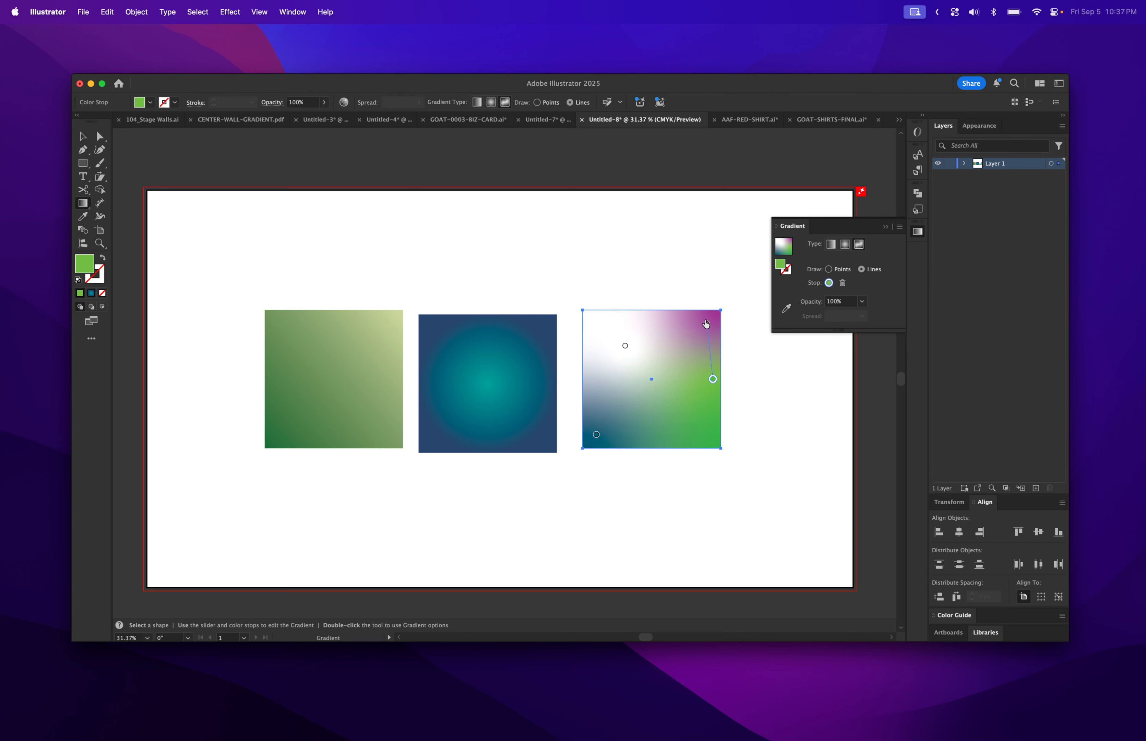
left_click(706, 324)
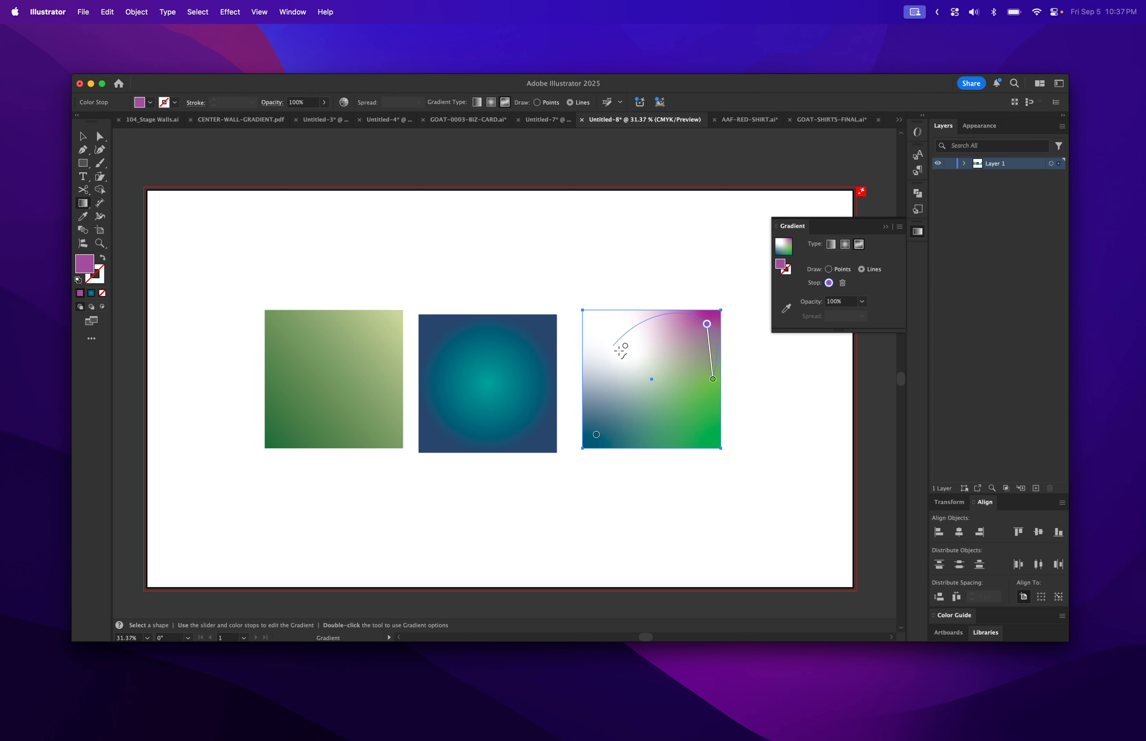
left_click(625, 346)
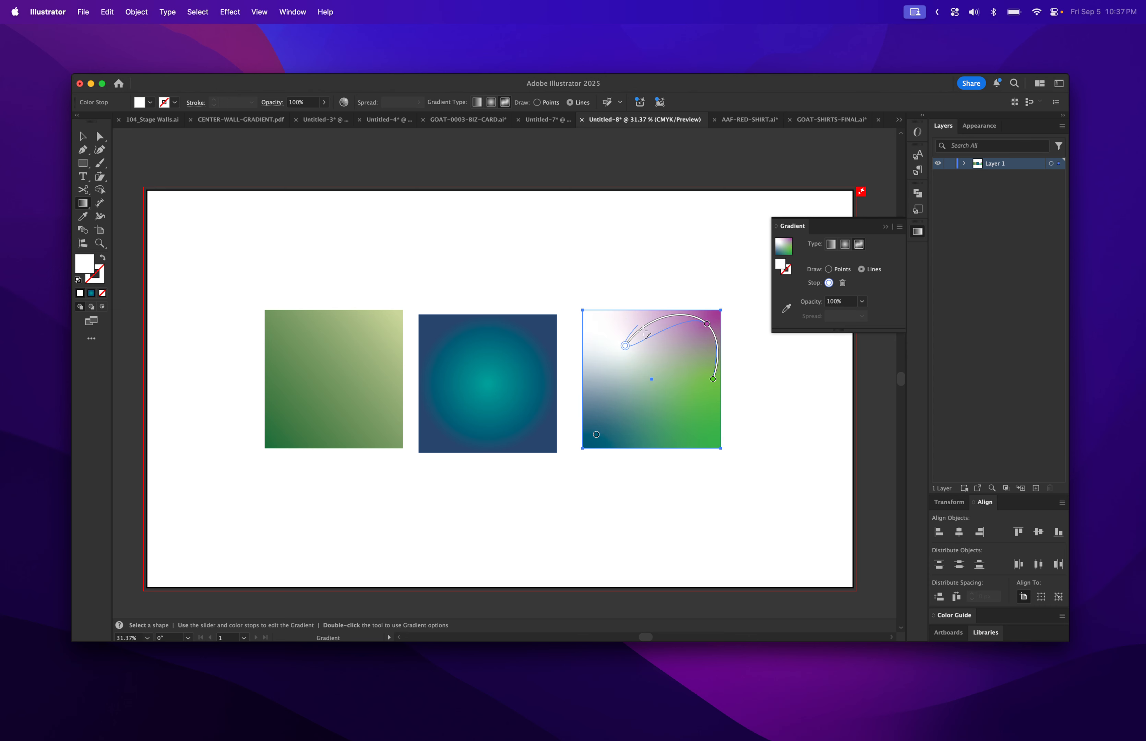
left_click(660, 398)
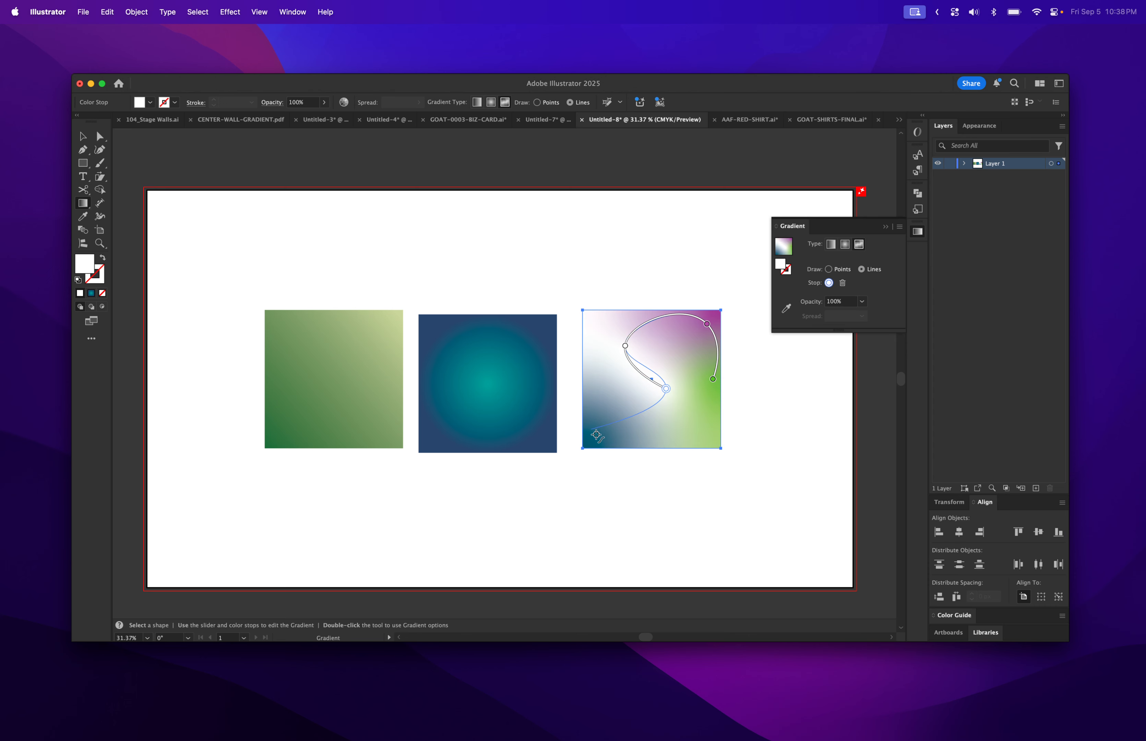
left_click(596, 434)
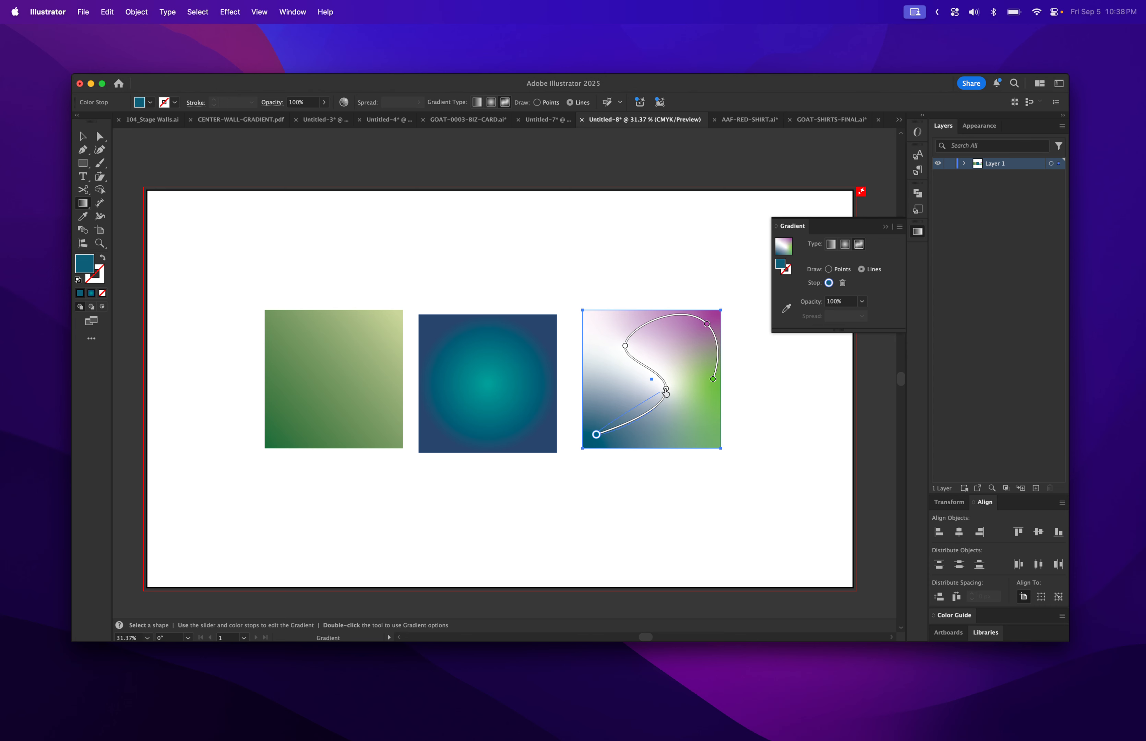
Set the middle stop on the gradient line to 0% opacity.
left_click(666, 389)
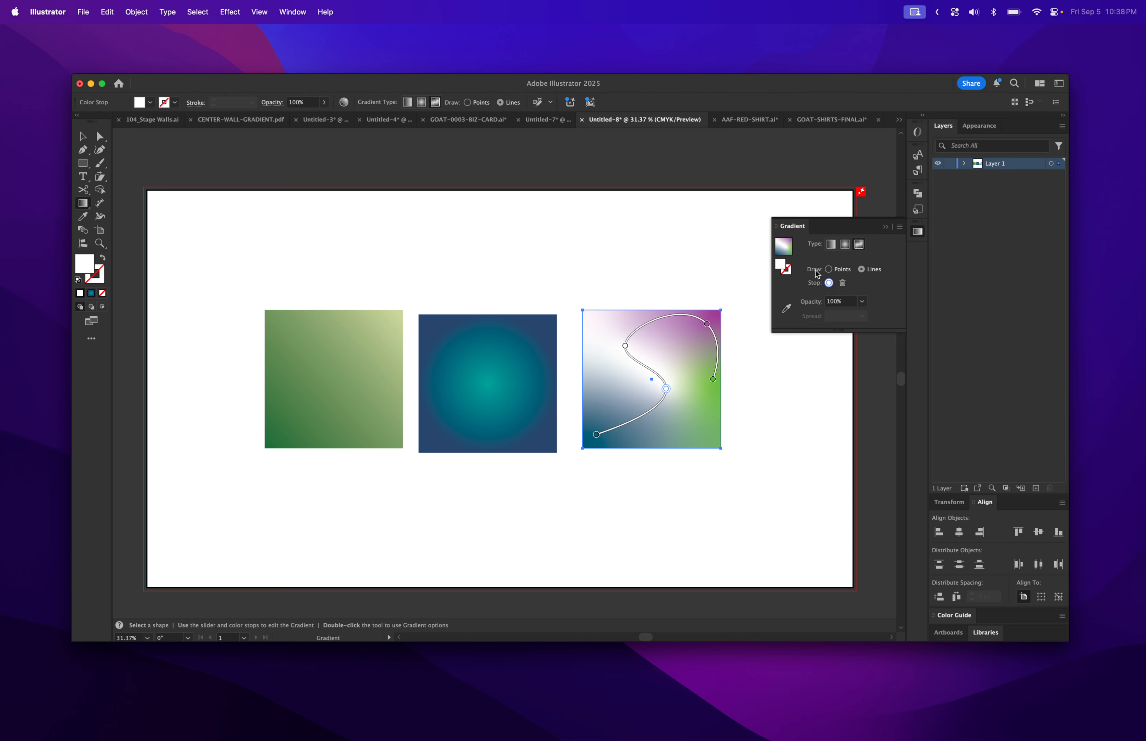
left_click(862, 301)
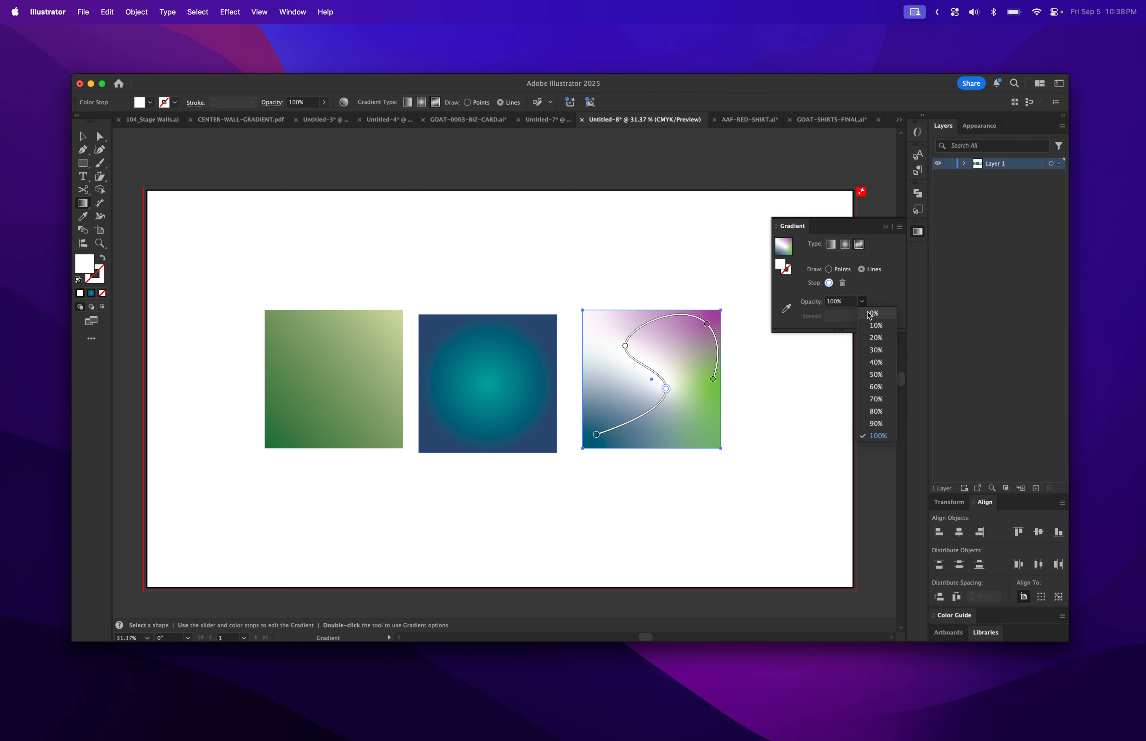
left_click(873, 313)
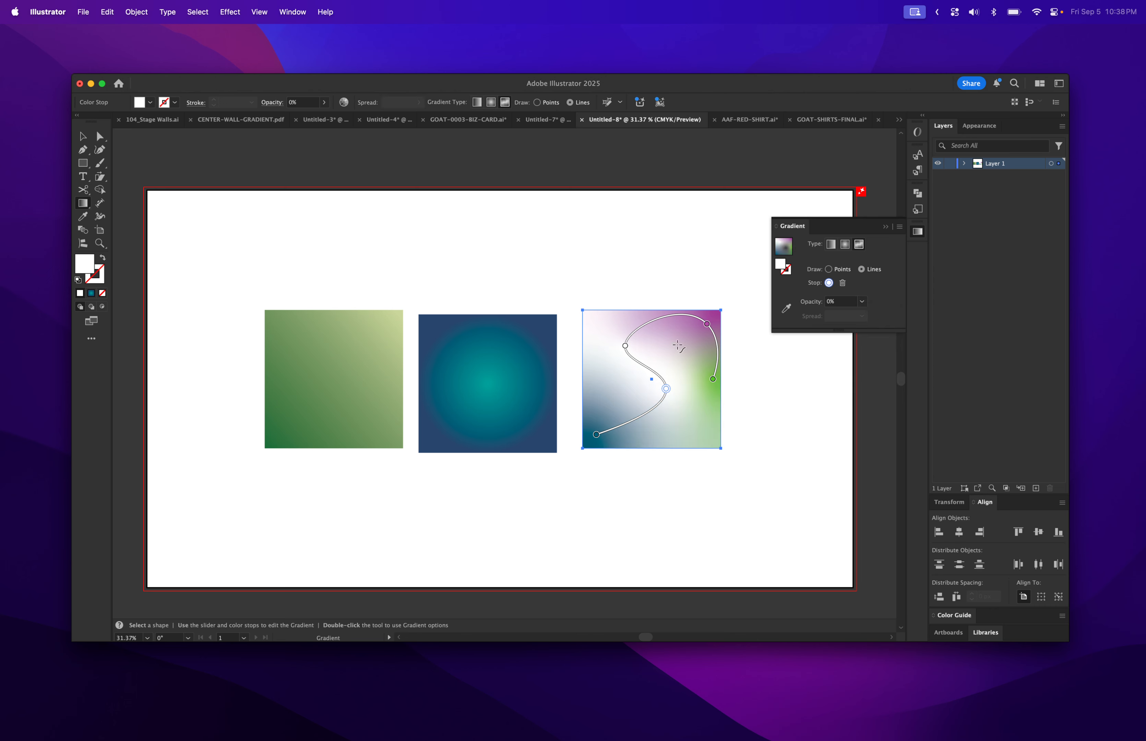
Align the freeform square level with the blue square, then try Gradient panel menu entries.
key("v")
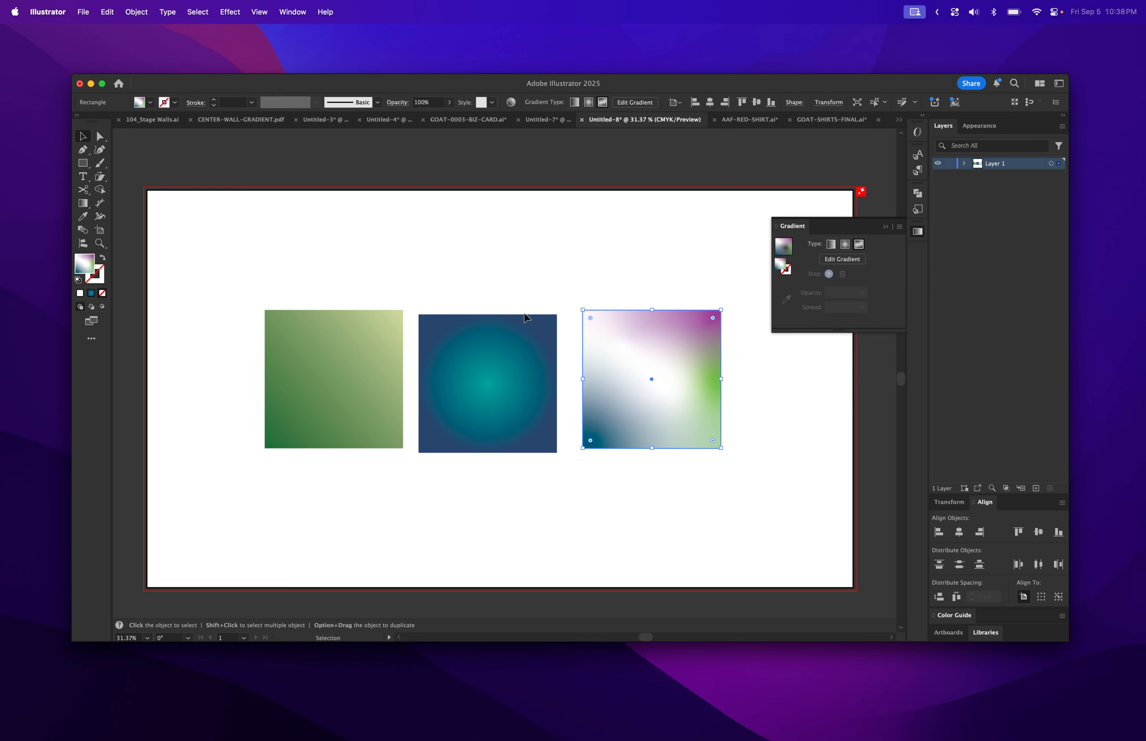
mouse_move(686, 379)
left_mouse_down()
mouse_move(598, 355)
mouse_move(568, 380)
mouse_move(570, 342)
mouse_move(587, 322)
mouse_move(573, 319)
mouse_move(610, 337)
mouse_move(616, 303)
mouse_move(566, 333)
mouse_move(701, 371)
mouse_move(692, 385)
left_mouse_up()
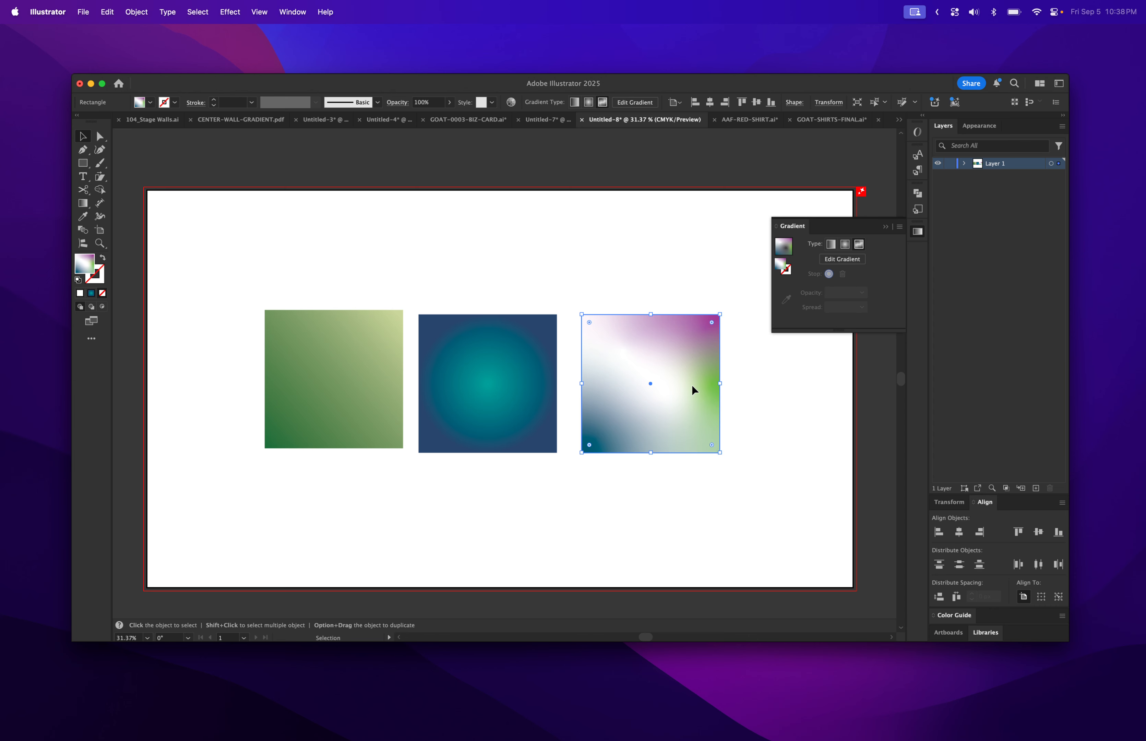
left_click(900, 228)
left_click(891, 251)
left_click(898, 227)
left_click(891, 278)
Toggle the Gradient panel's Hide/Show Options, ending with full options shown.
left_click(899, 227)
left_click(916, 233)
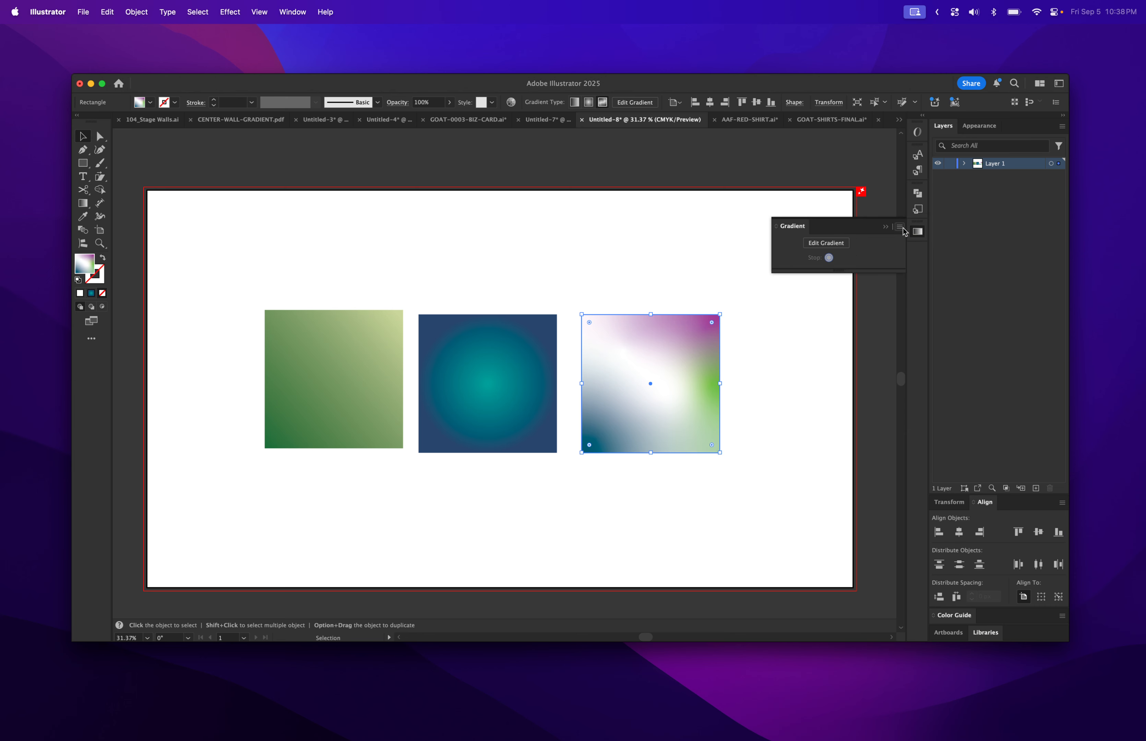
left_click(899, 227)
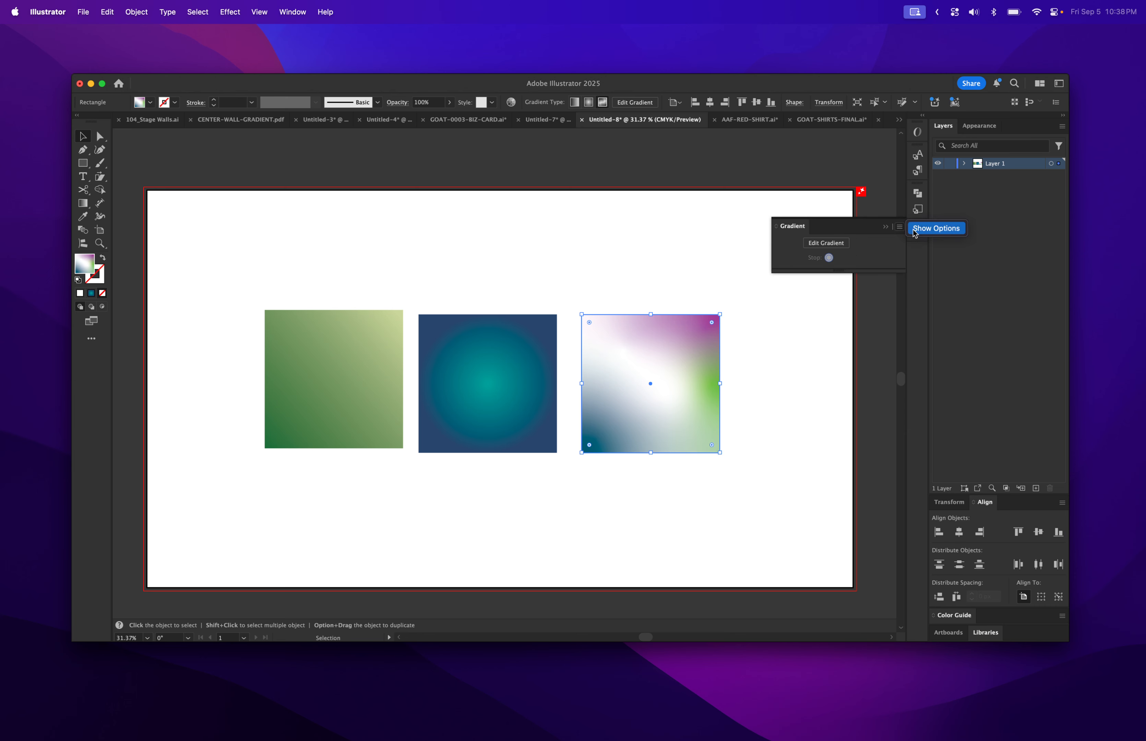
left_click(917, 226)
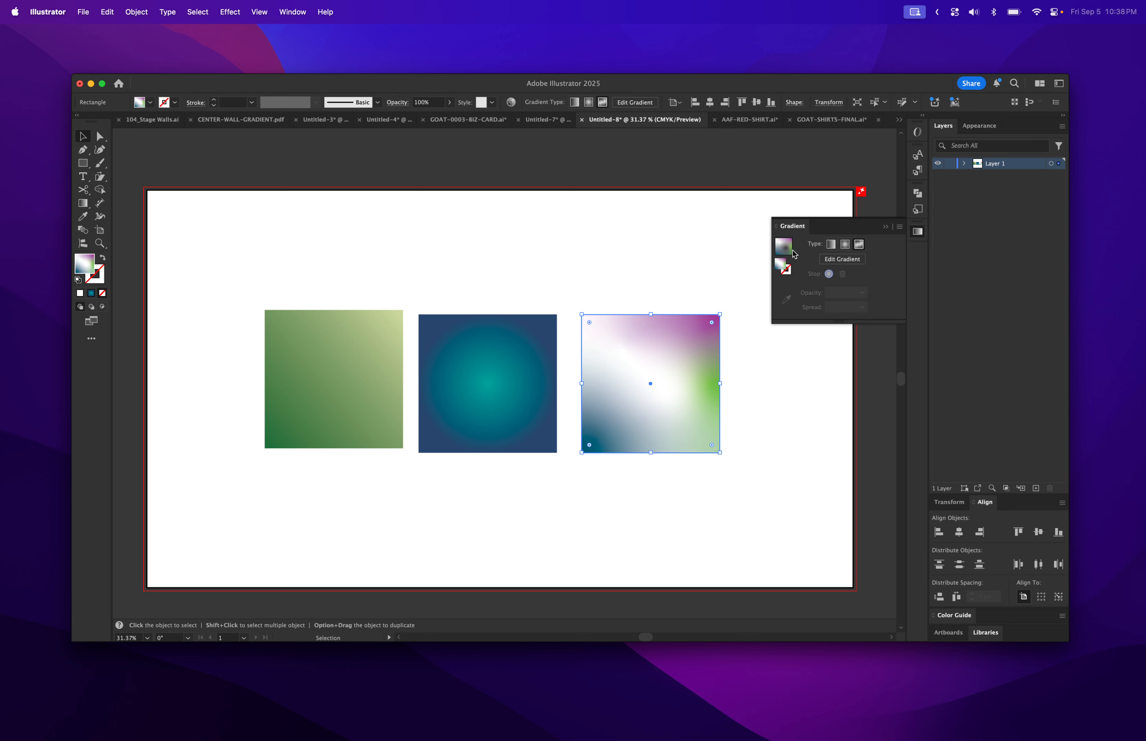
left_click(900, 228)
left_click(934, 228)
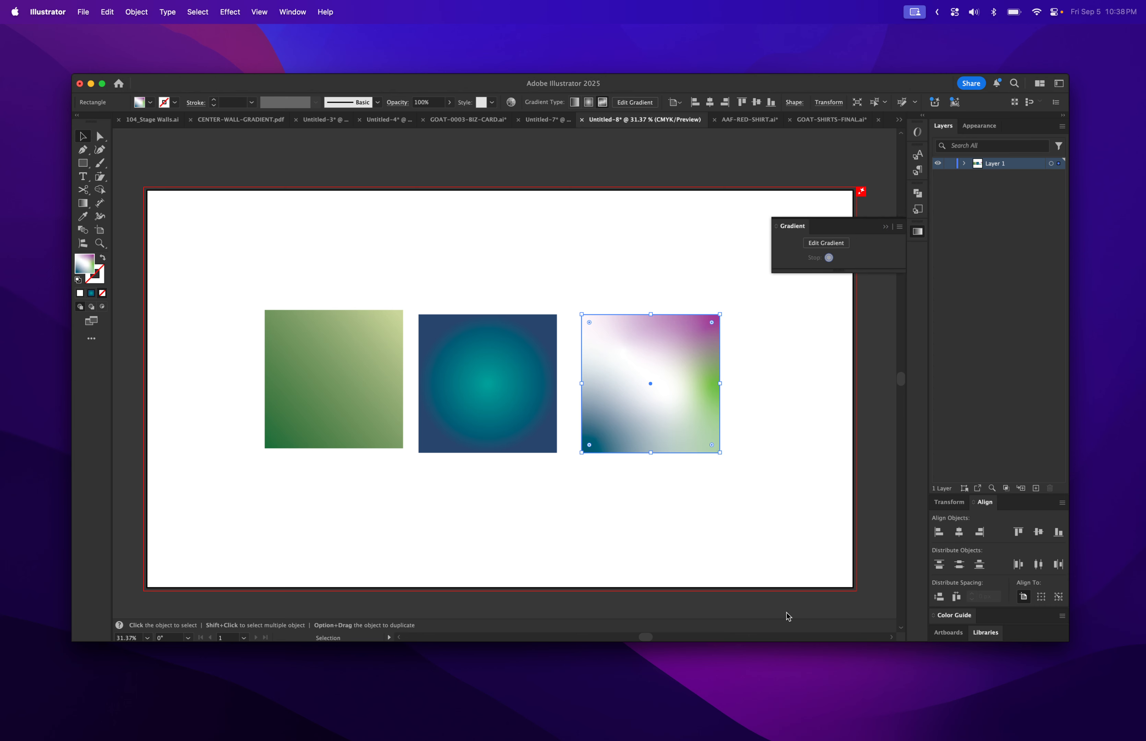
left_click(900, 226)
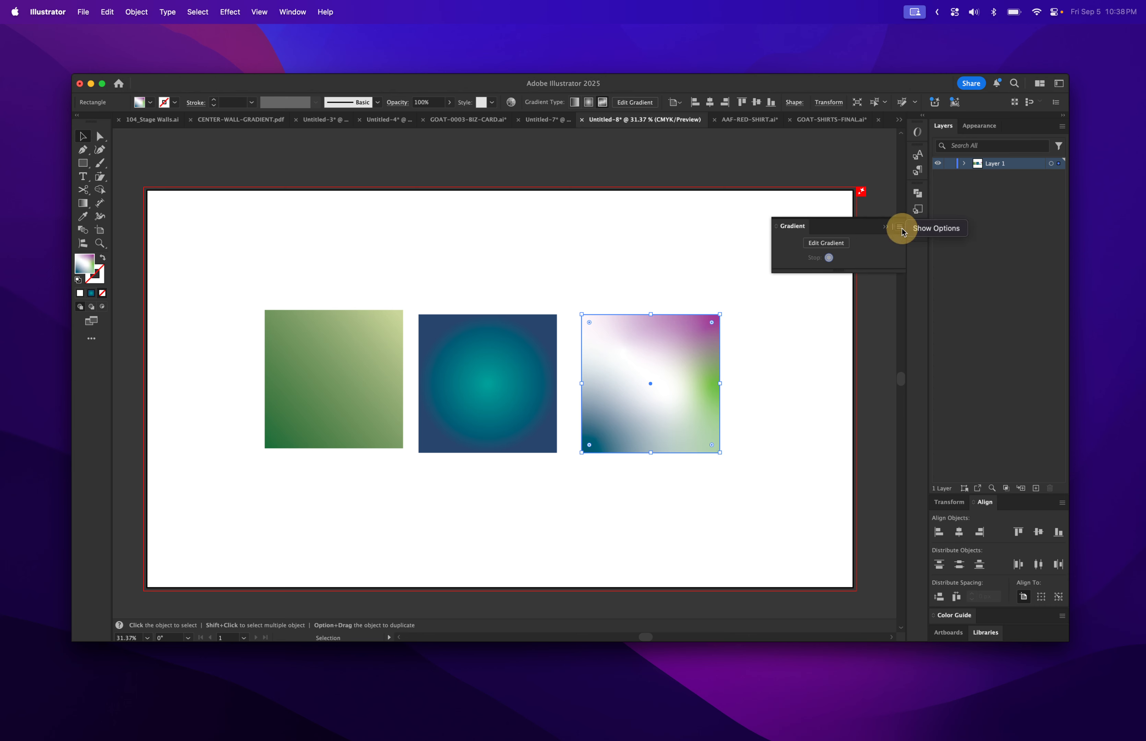
left_click(914, 230)
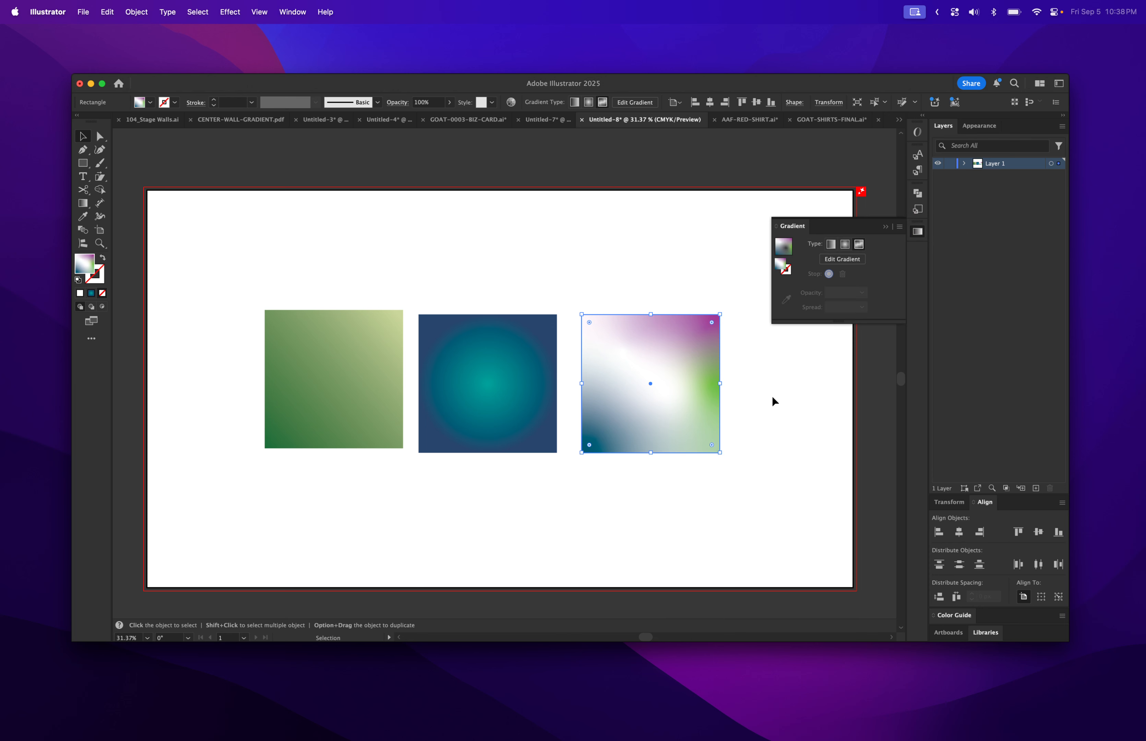